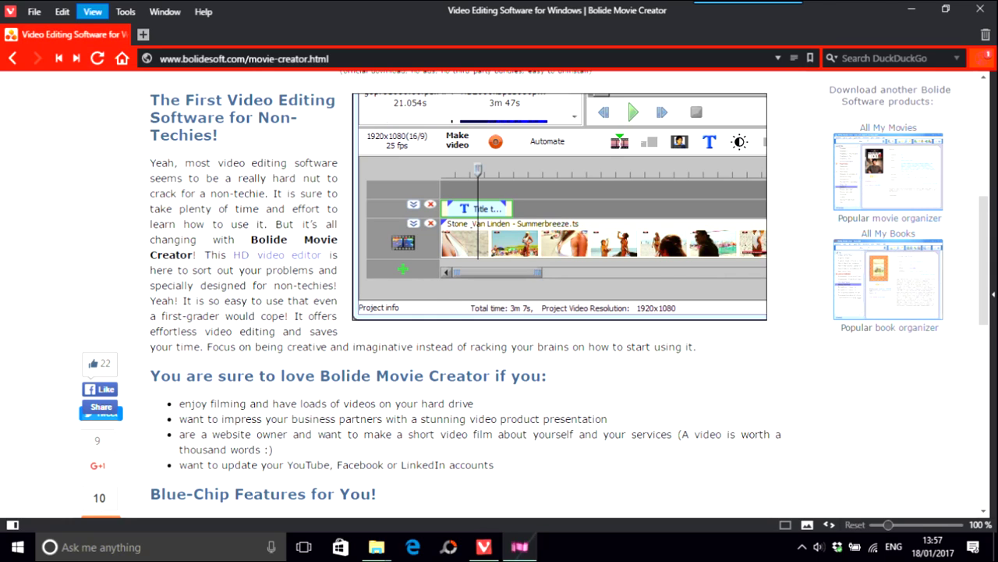
Step: Switch to Bolide Movie Creator and look through the videos and photos in the media library
left_click(520, 546)
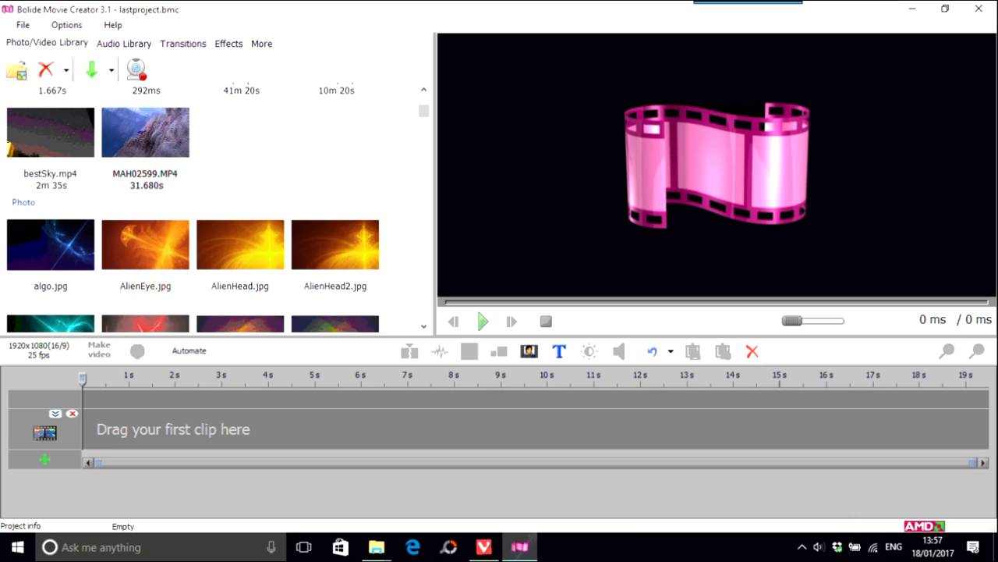
left_click_drag(424, 110, 423, 101)
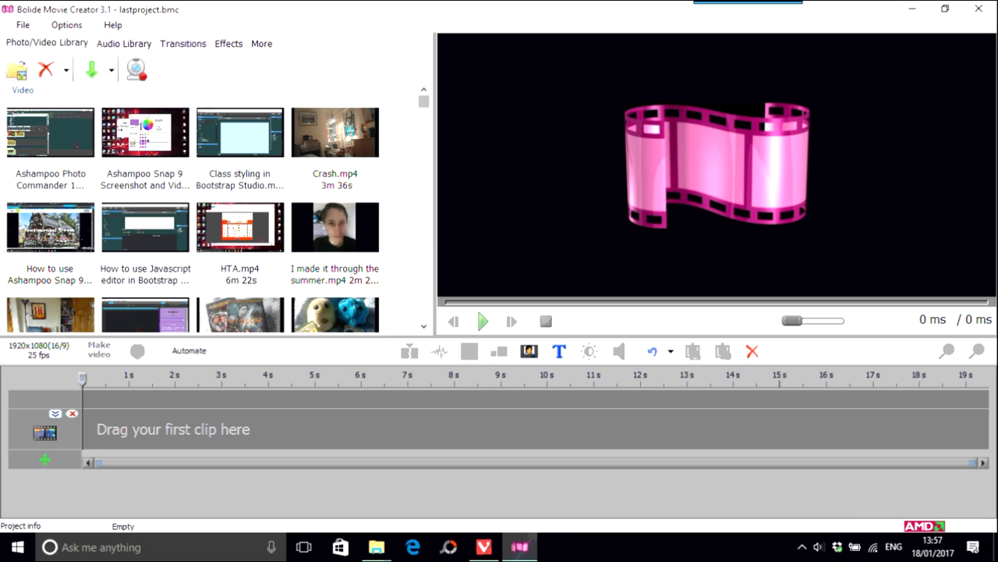
left_click_drag(423, 101, 423, 119)
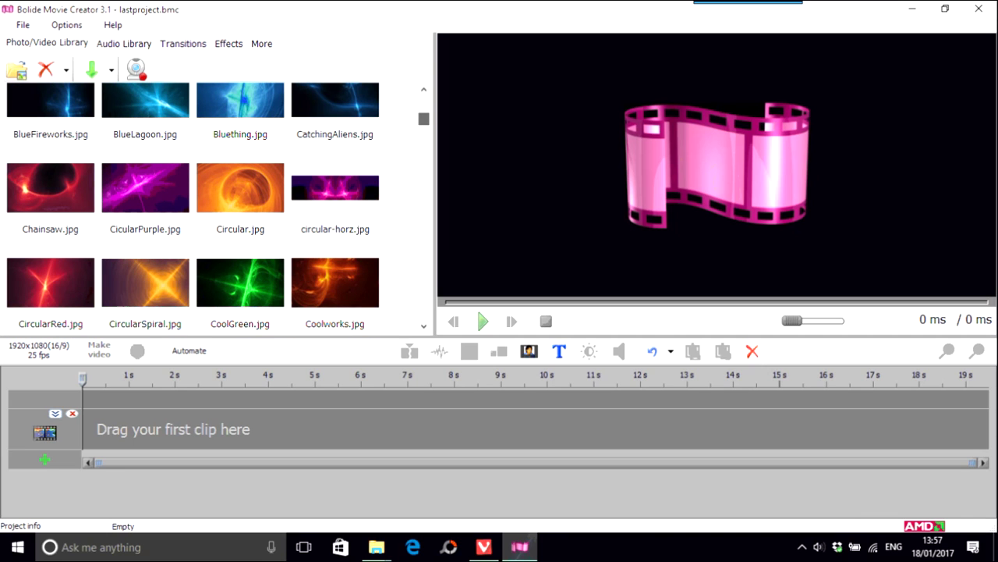
scroll(219, 207, "up", 10)
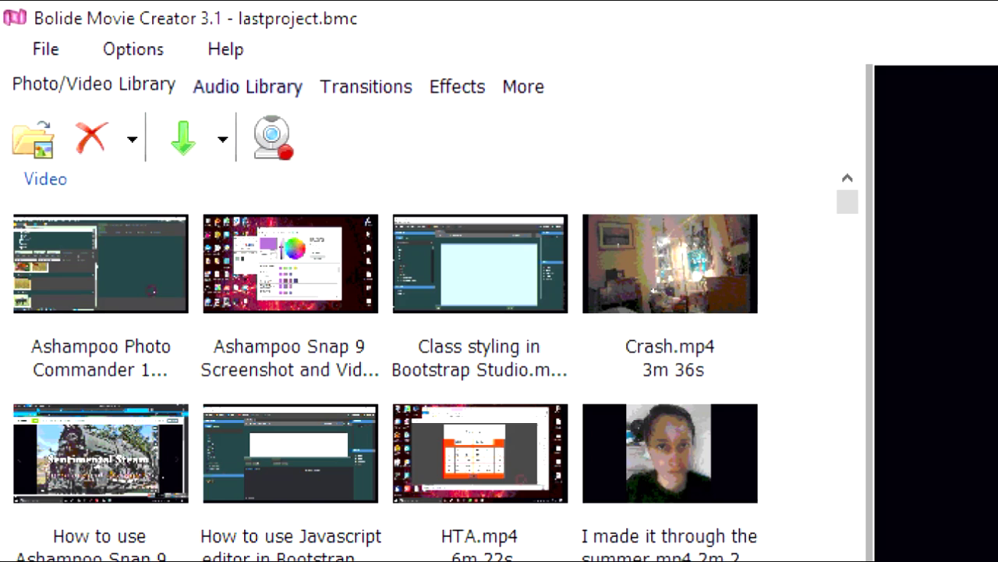
Step: Look over the audio library, the transitions, the effects and the virtual screen items
left_click(247, 86)
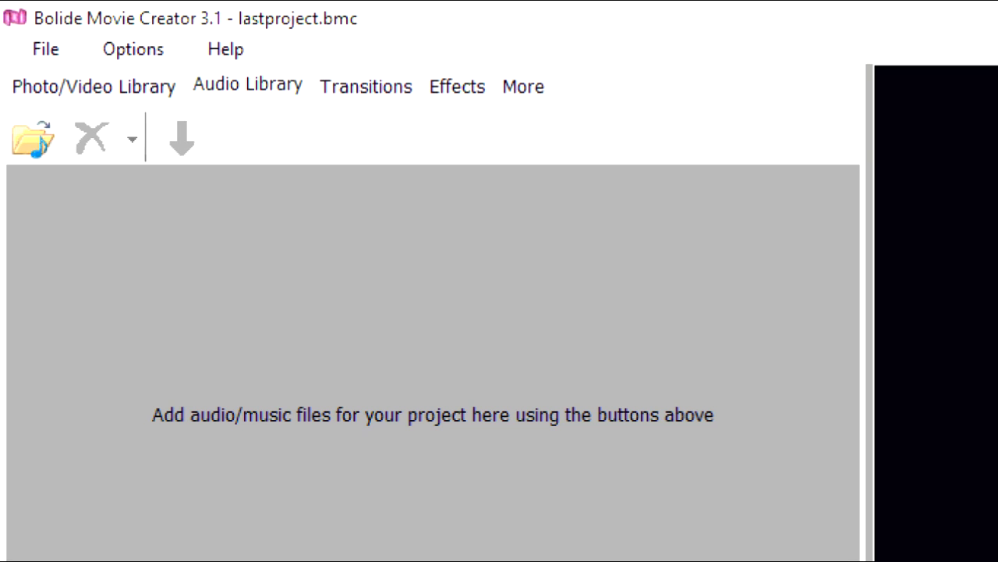
left_click(366, 86)
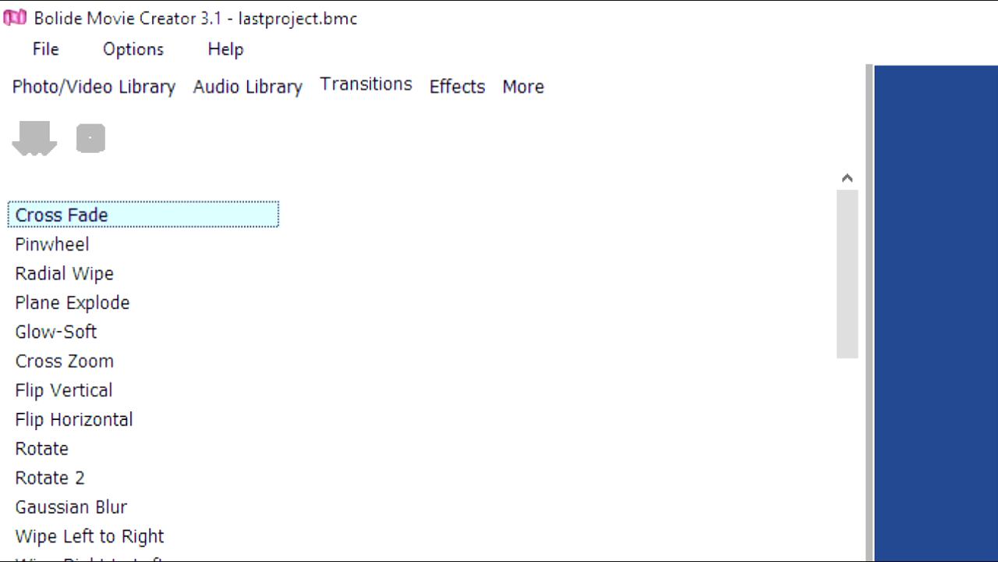
left_click(457, 85)
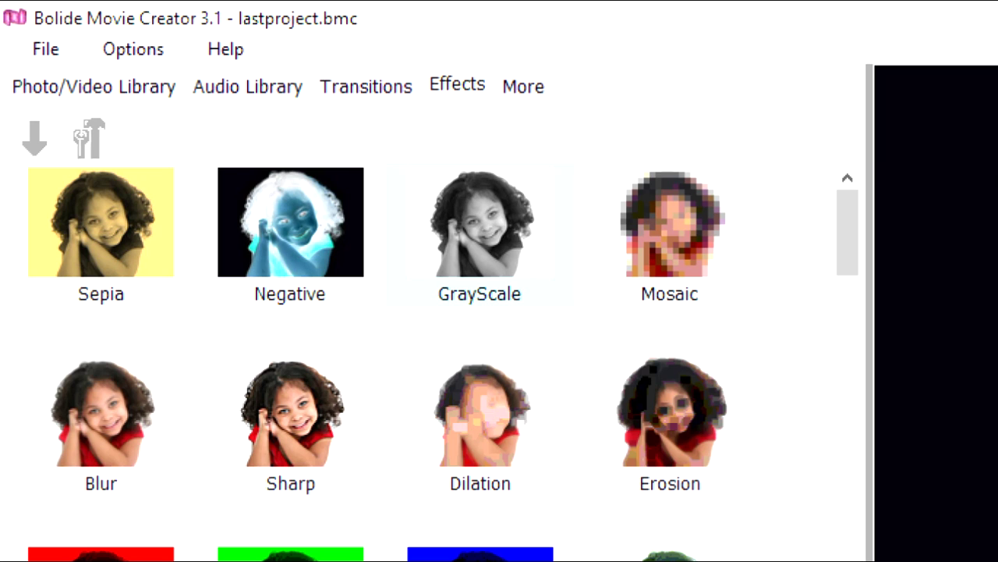
left_click(523, 85)
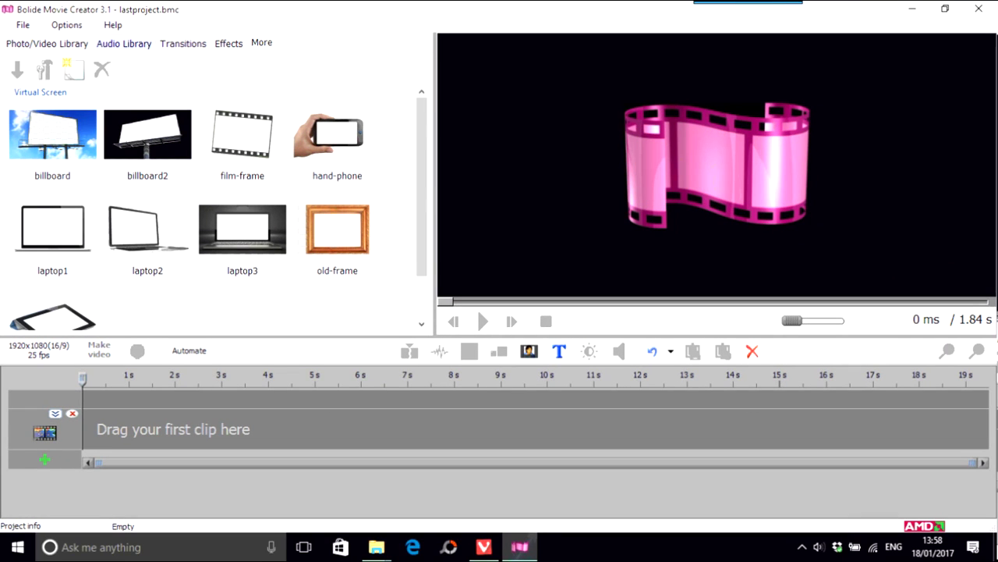
Step: Import the video MAH02599 from the 380ANV01 desktop folder and place it at the start of the video track
left_click(46, 43)
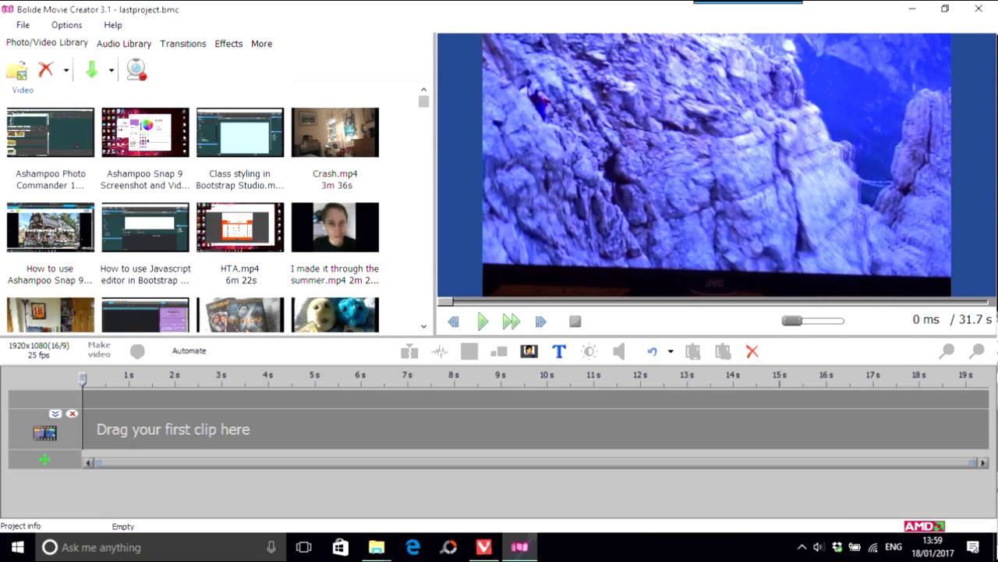
scroll(218, 207, "down", 1)
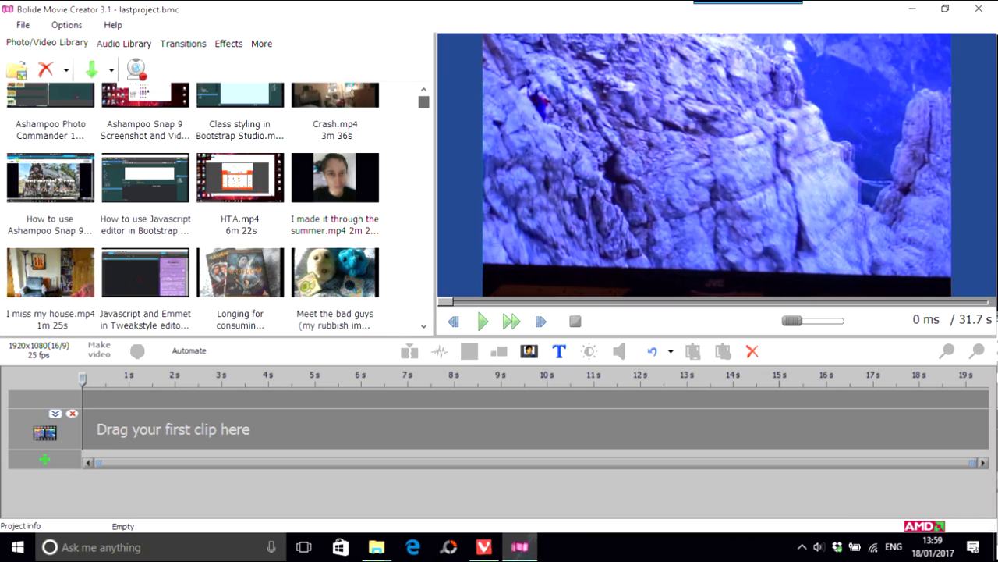
scroll(218, 207, "down", 5)
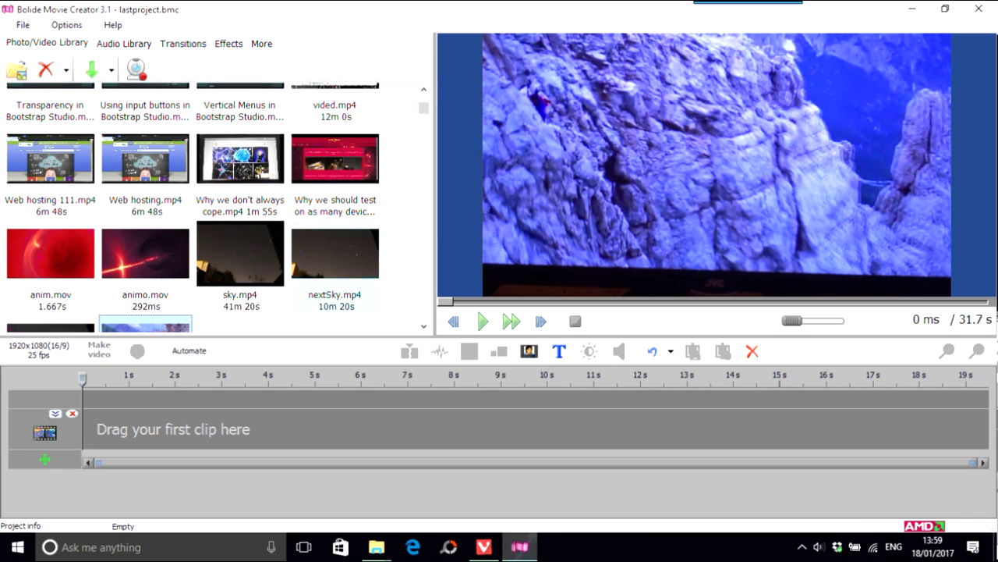
left_click(16, 69)
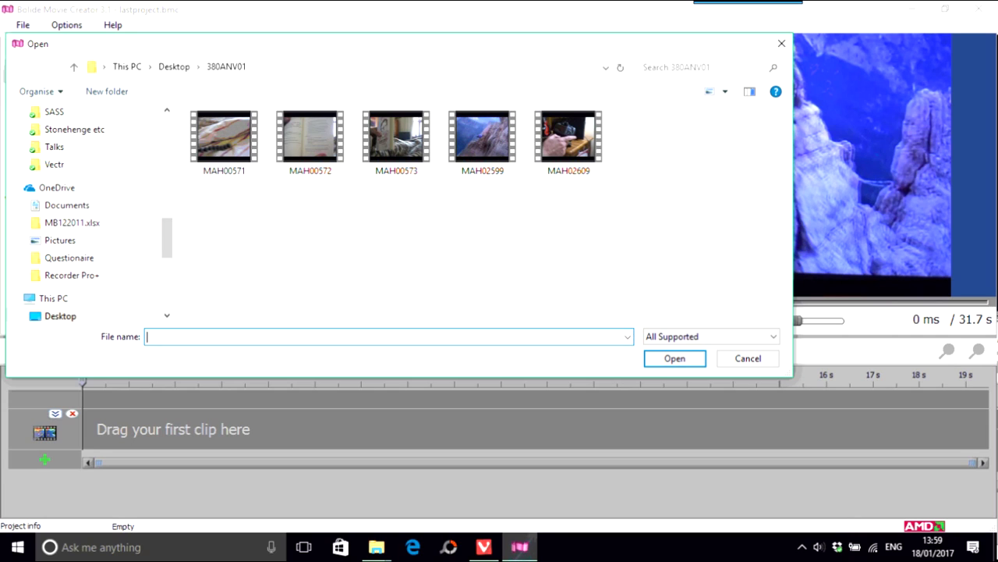
left_click(482, 143)
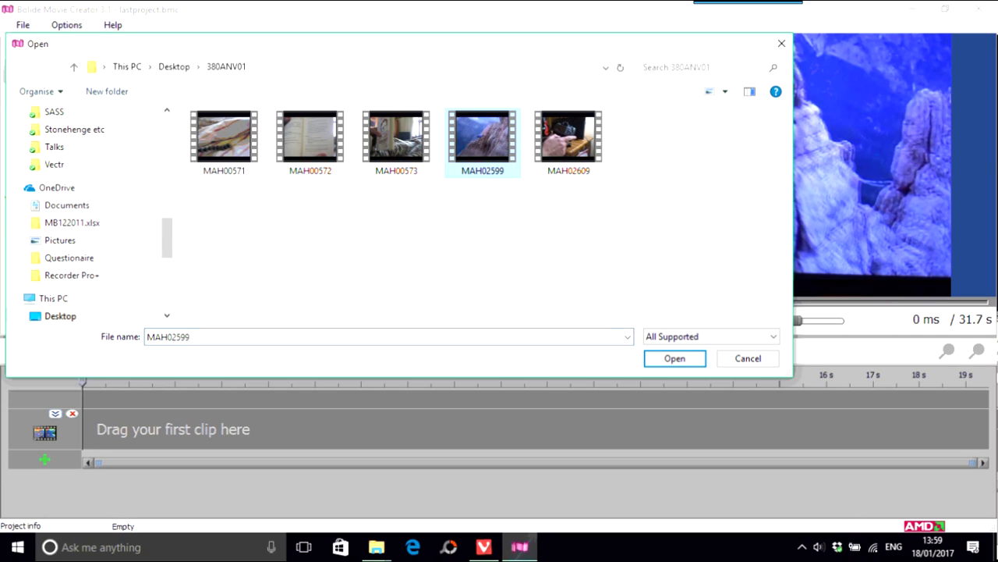
left_click(673, 358)
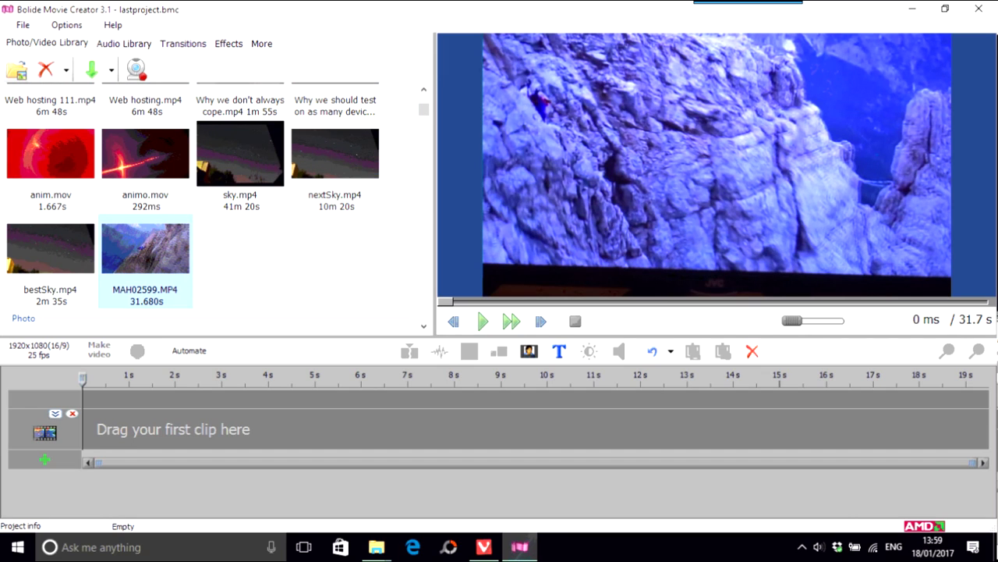
left_click_drag(145, 248, 93, 428)
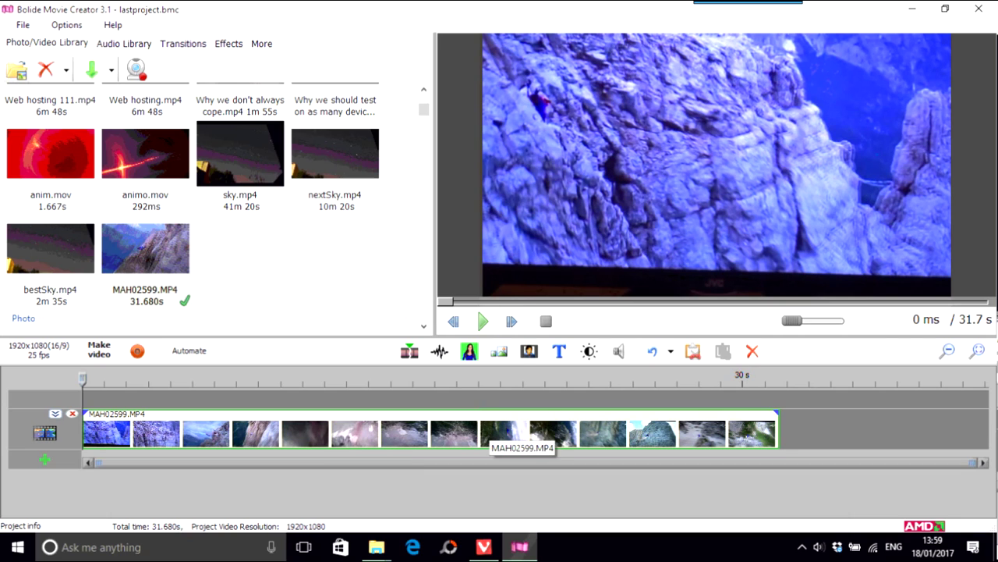
Step: Preview the opening seconds of the MAH02599.MP4 clip and return the playhead to the start
left_click(483, 320)
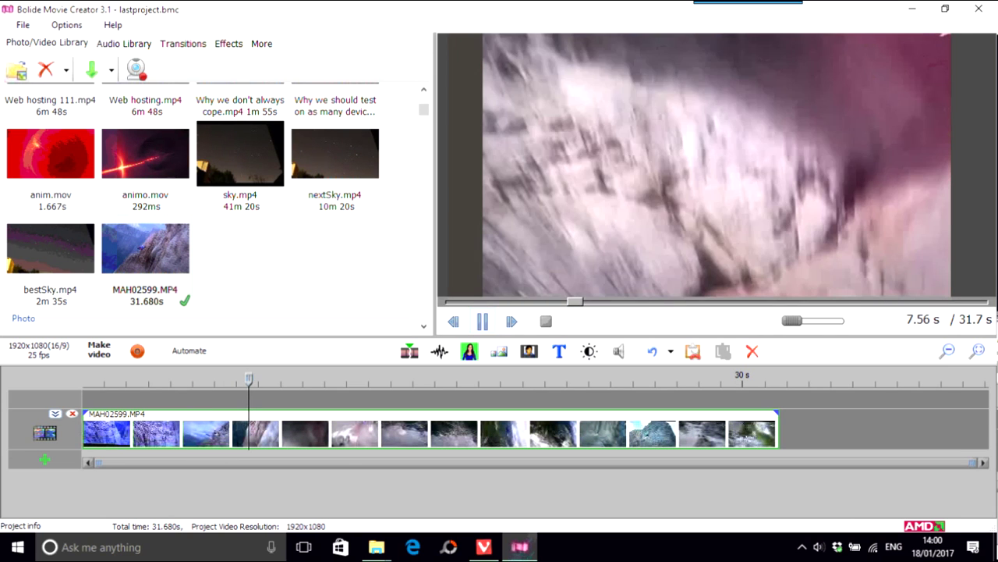
key("space")
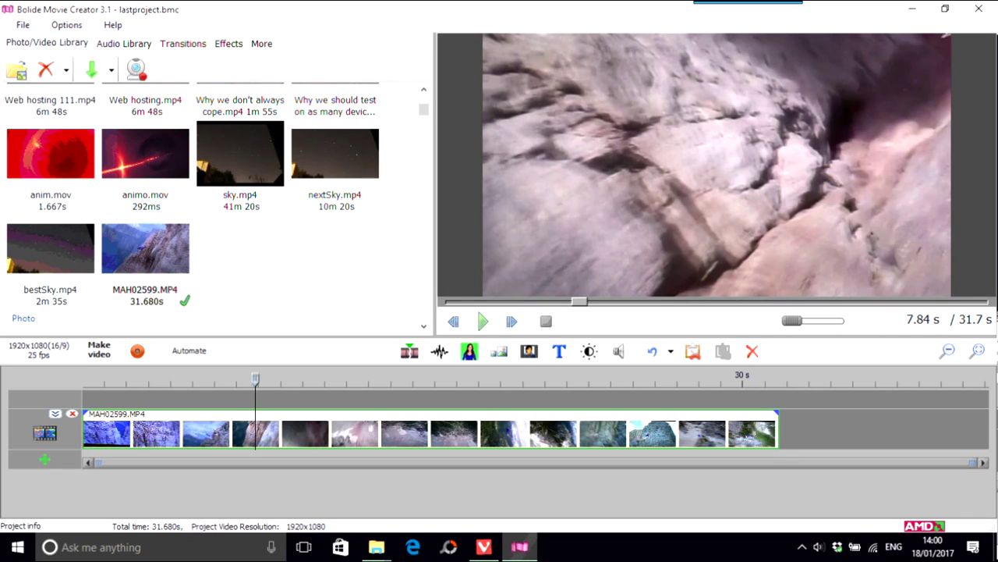
left_click(453, 322)
Step: Play the timeline up to 840 ms, split the clip there and delete the opening piece
left_click(483, 321)
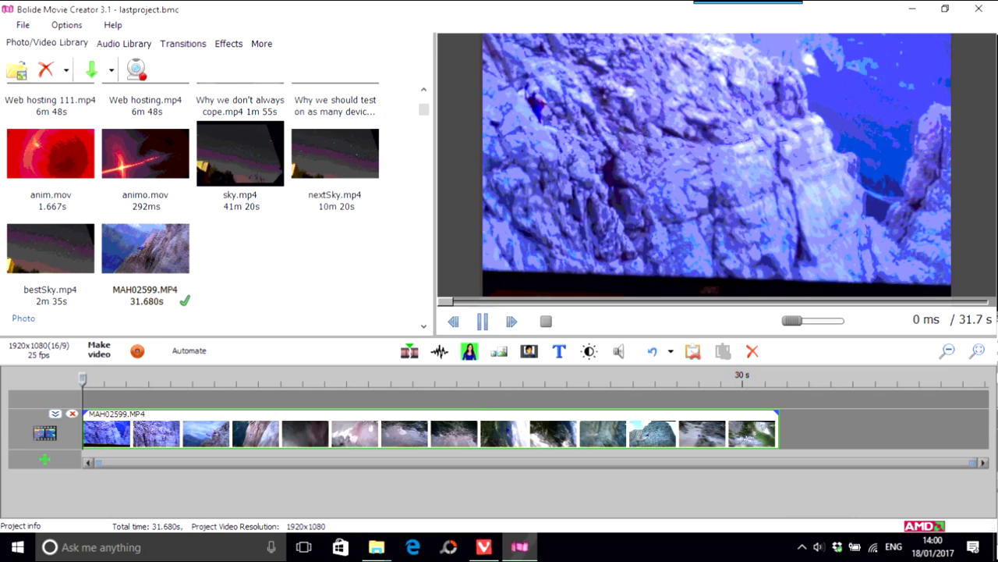
left_click(483, 321)
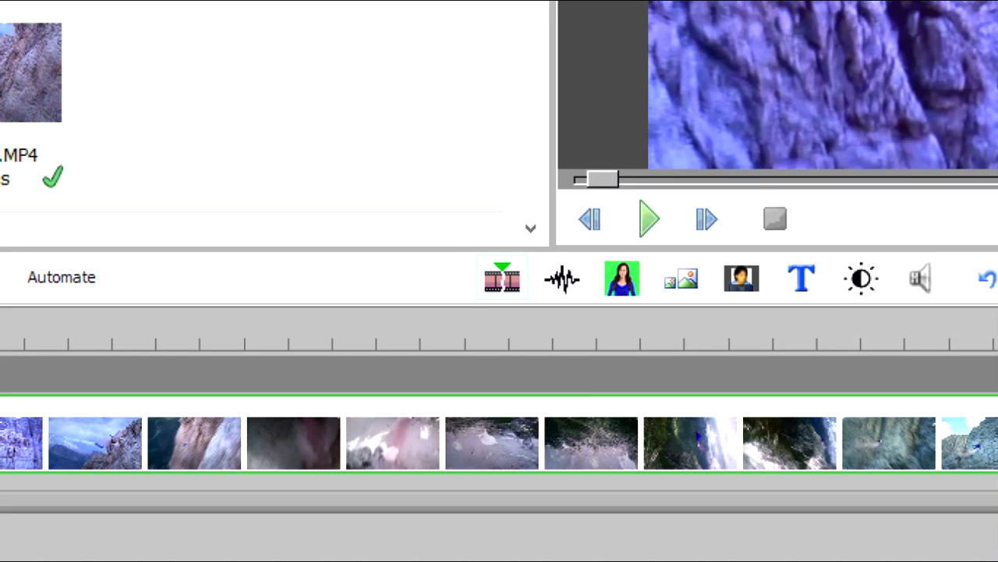
left_click(502, 279)
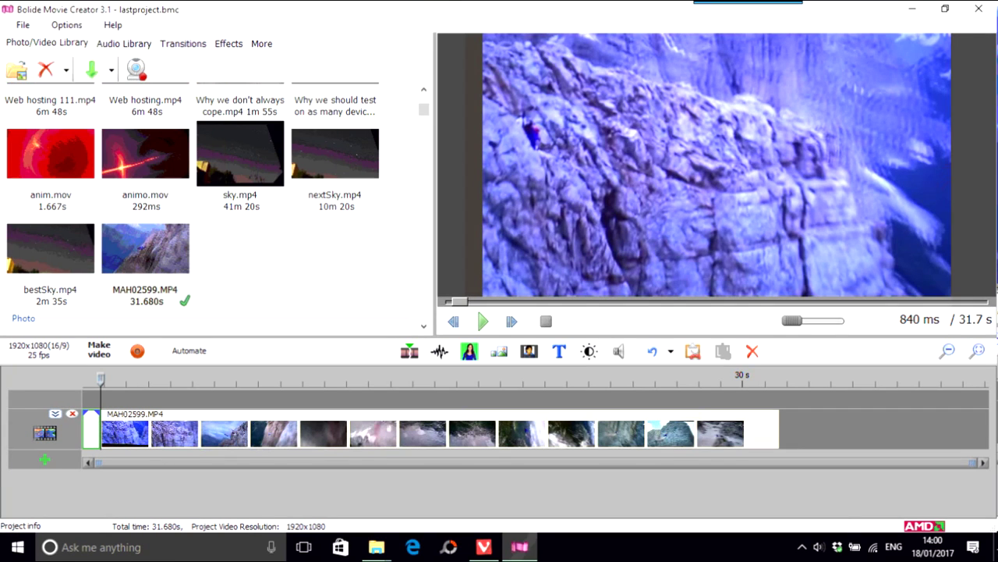
key("Delete")
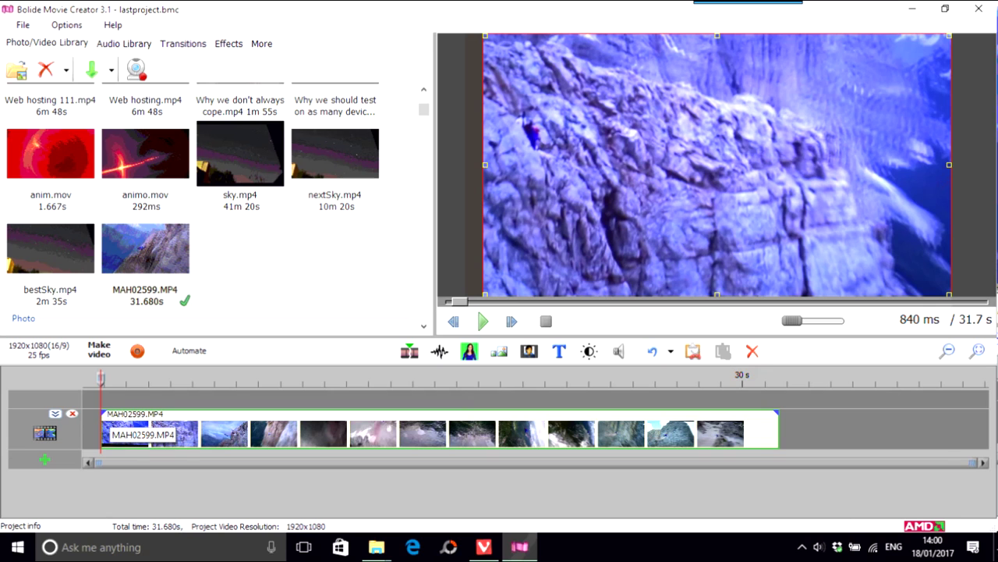
Step: Move the remaining clip to the start of the timeline and play its trimmed opening as a check
left_click_drag(110, 423, 91, 423)
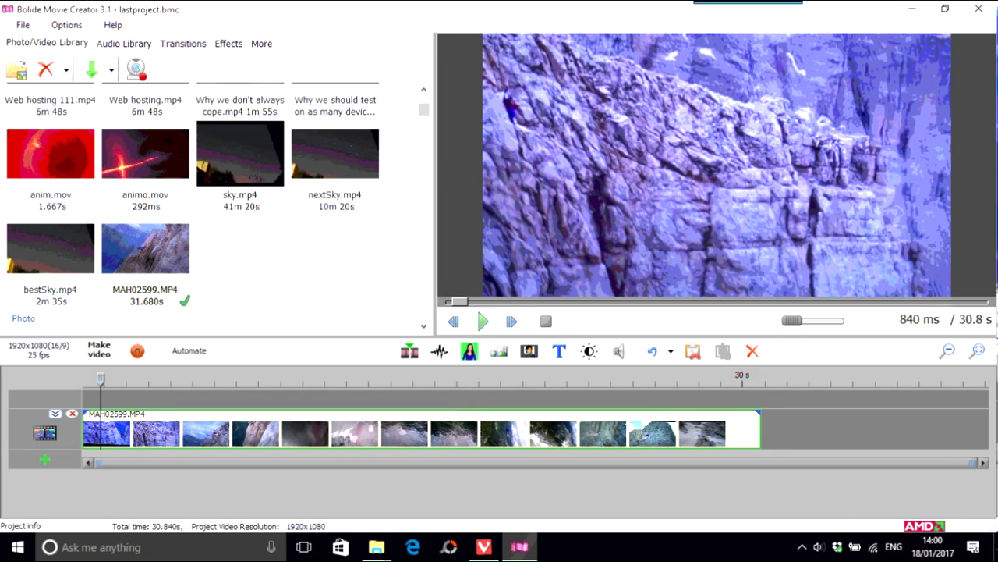
left_click(483, 321)
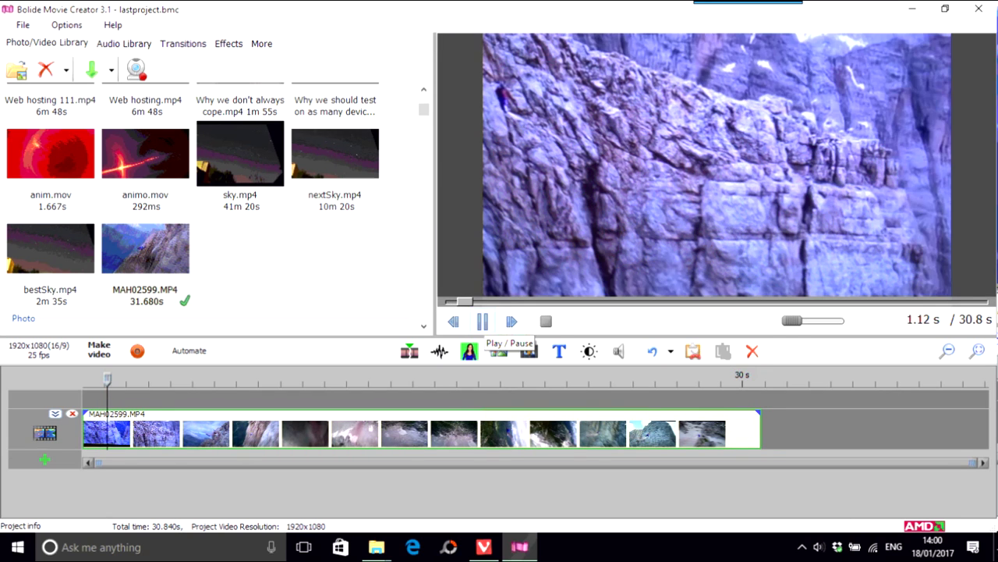
left_click(483, 322)
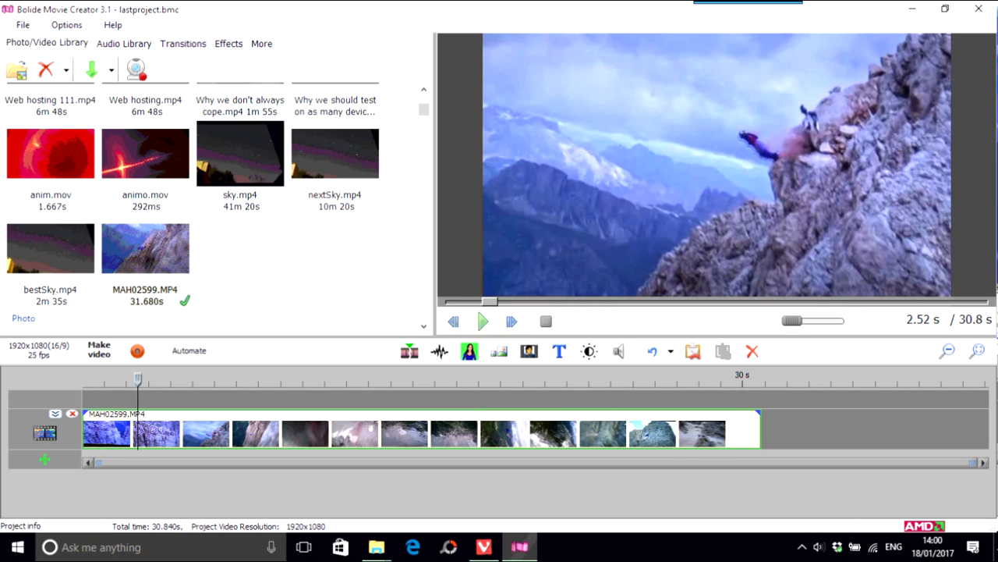
left_click_drag(137, 379, 83, 379)
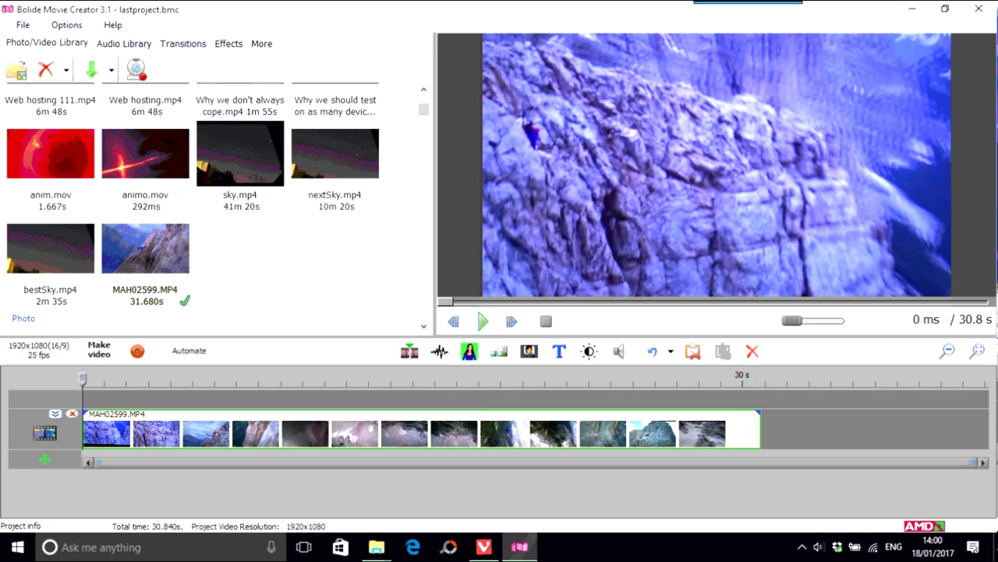
left_click(482, 320)
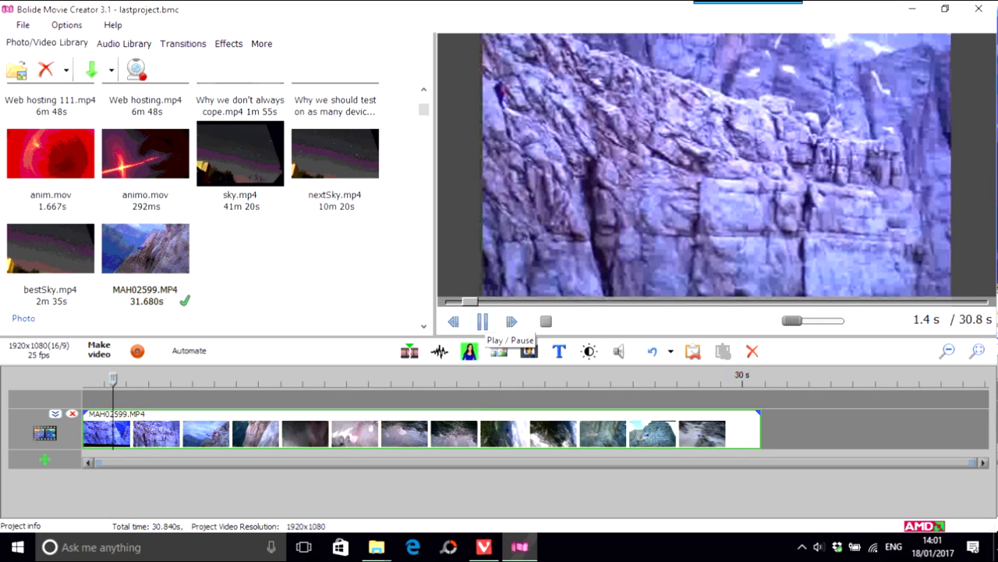
left_click(482, 321)
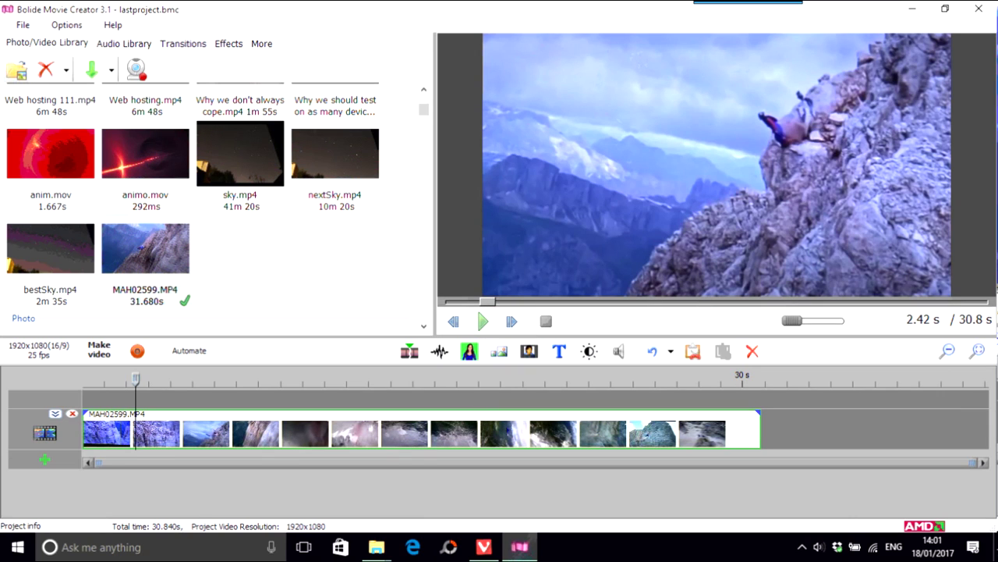
Step: Split the clip at 13.4 s and 15.7 s and delete the section between the two cuts
left_click_drag(136, 379, 378, 379)
left_click(410, 351)
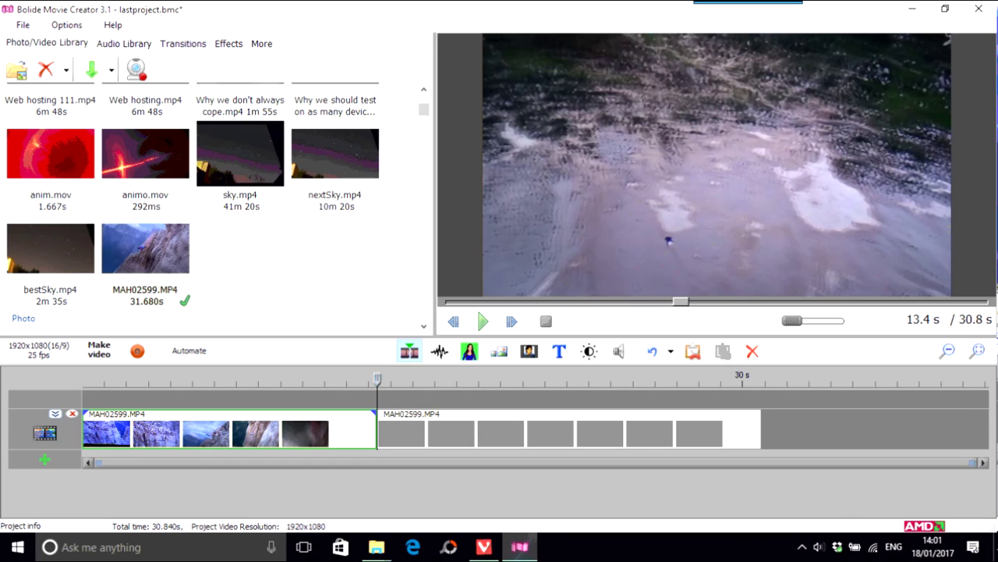
left_click_drag(378, 379, 429, 379)
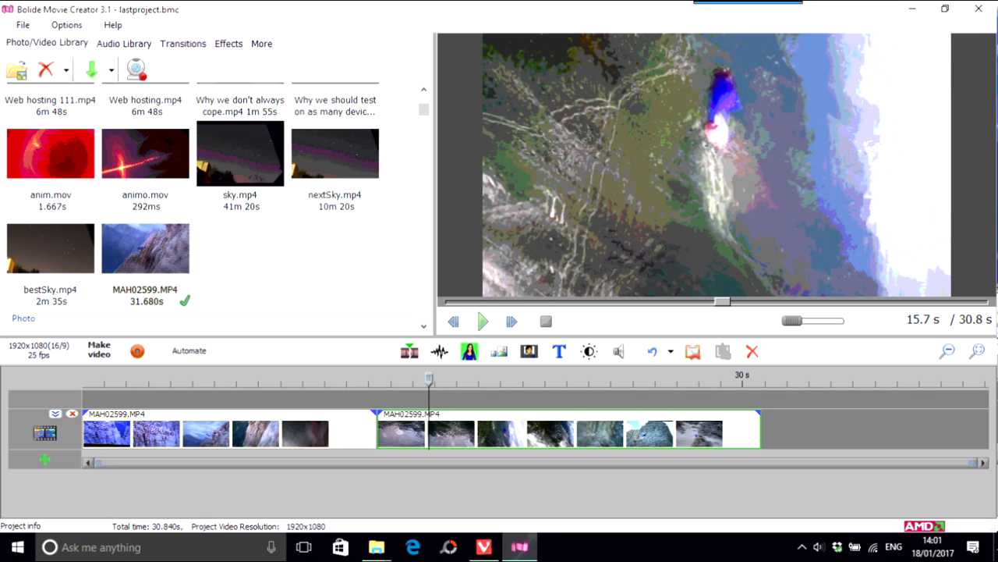
right_click(416, 418)
key("Escape")
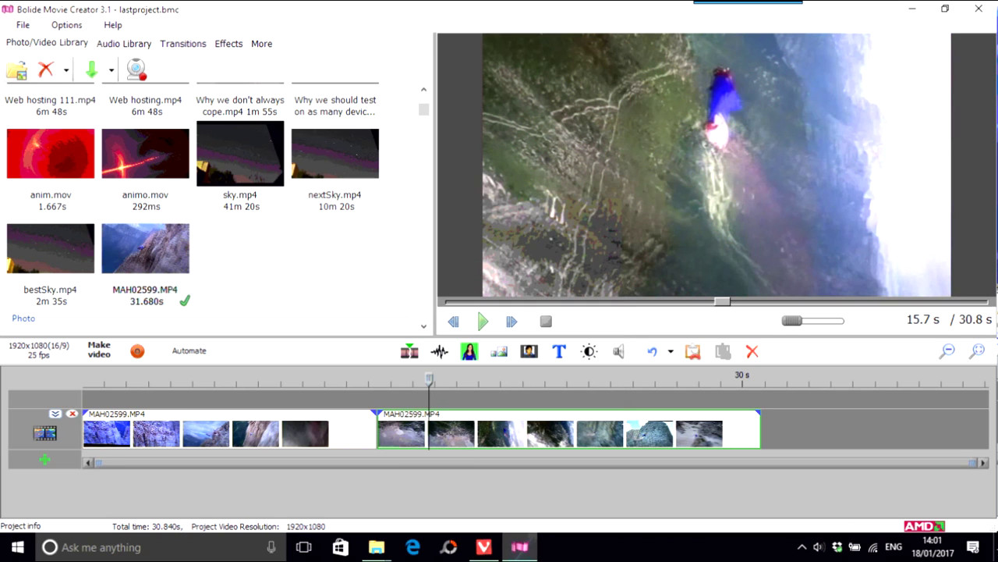
left_click(410, 351)
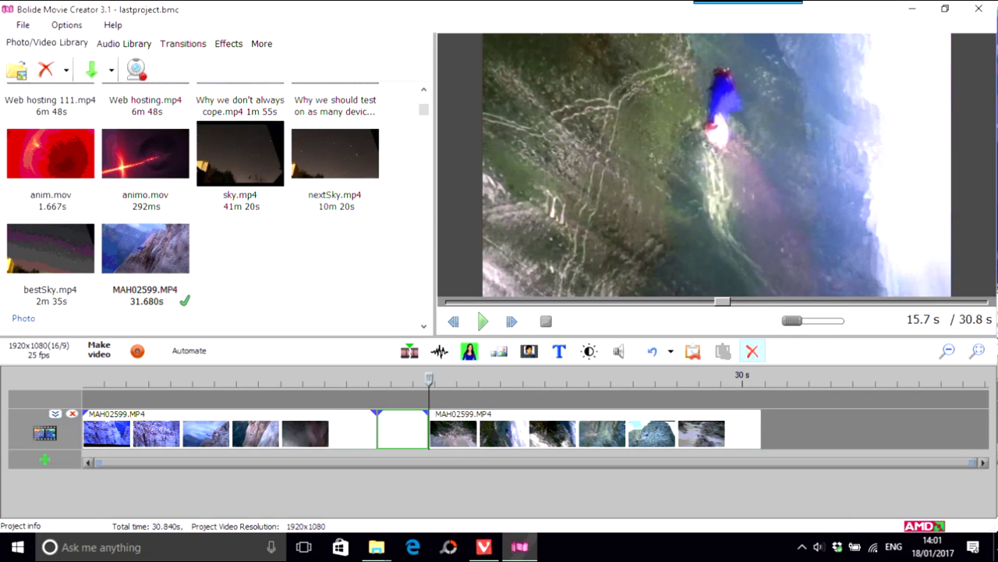
left_click(752, 351)
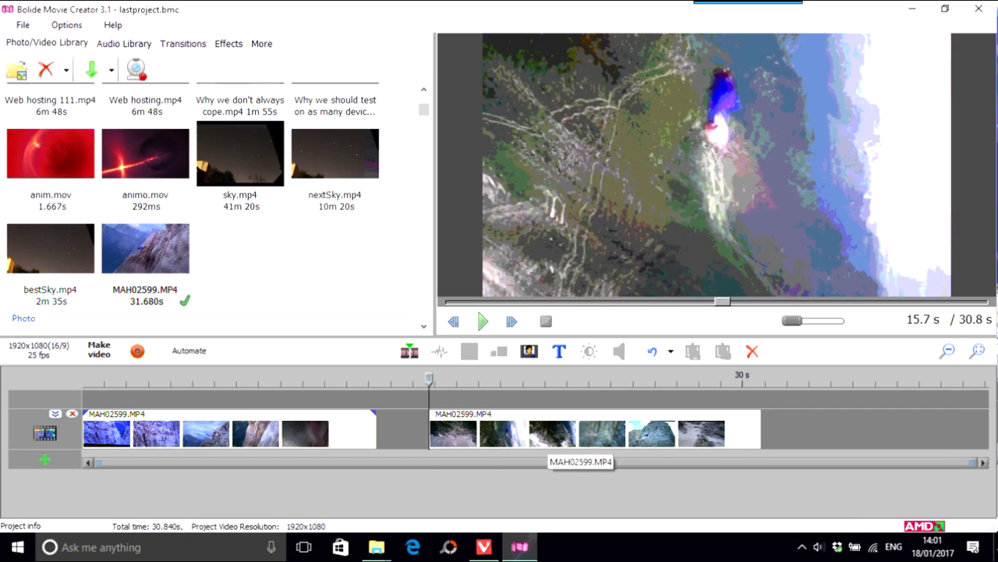
Step: Set the playhead to 11.9 s and move the second clip against the end of the first to close the gap
left_click(548, 438)
key("space")
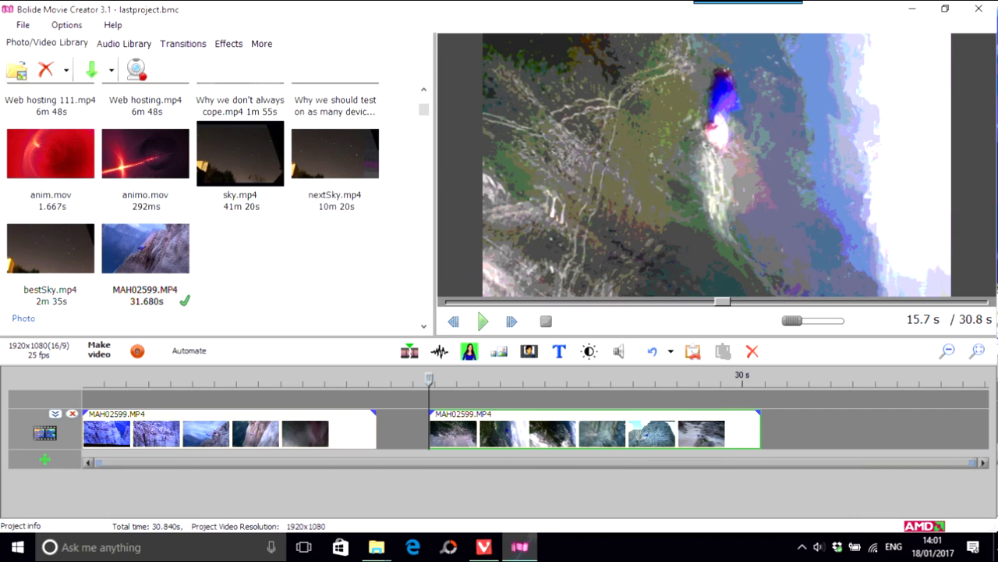
left_click_drag(429, 379, 343, 379)
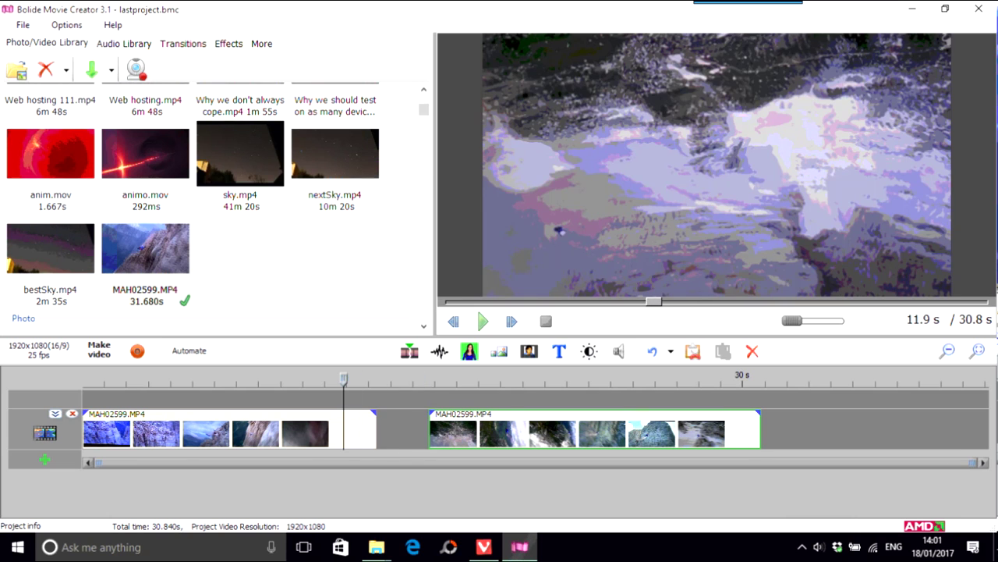
left_click_drag(474, 429, 422, 429)
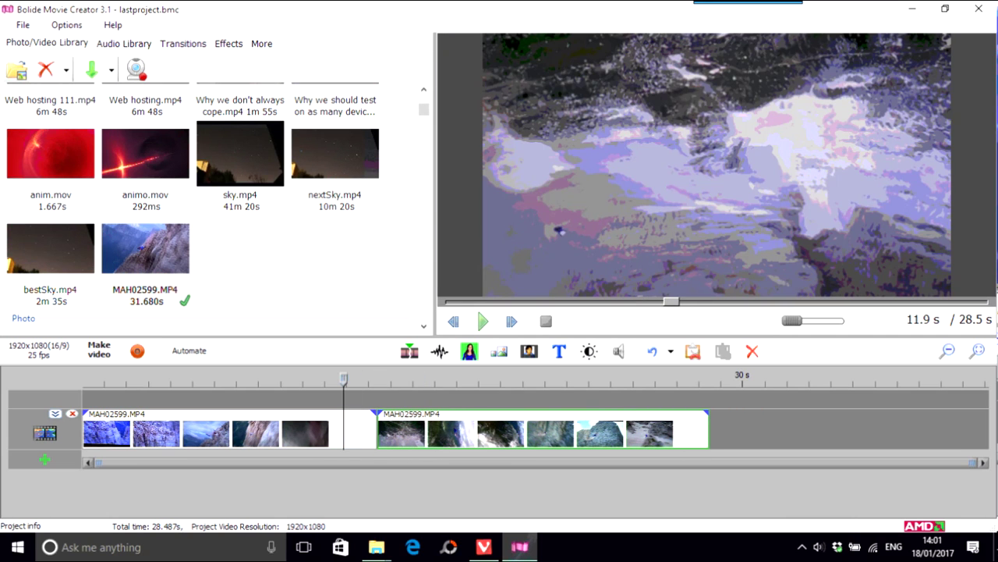
Step: Play the timeline from 12.9 s to 15.2 s to check the join between the two clips
left_click_drag(343, 379, 367, 379)
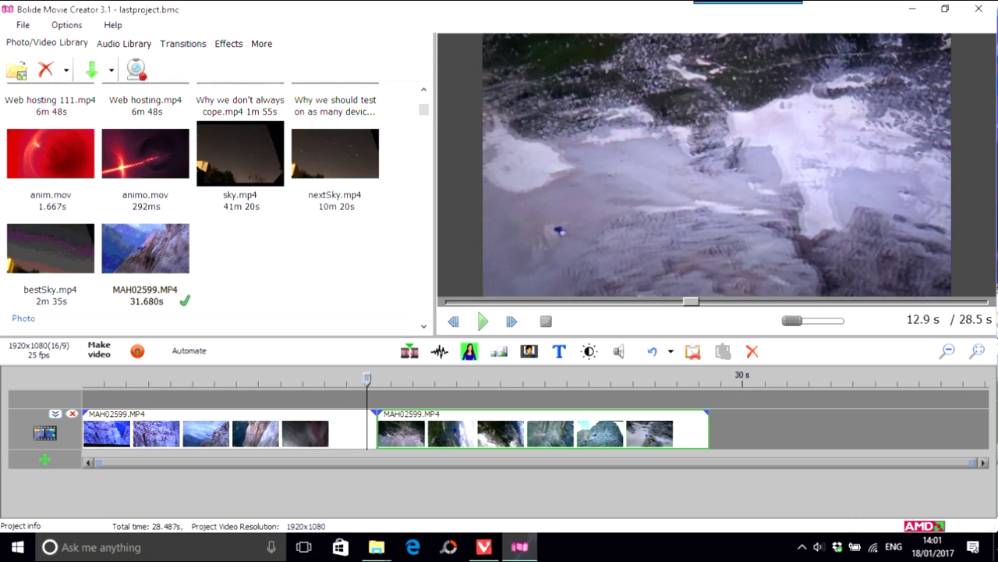
left_click(483, 321)
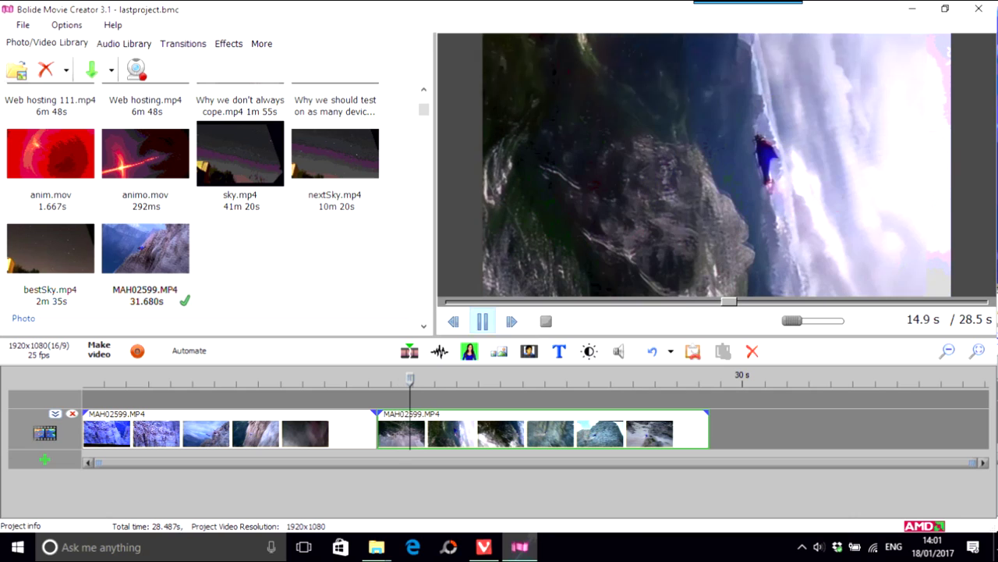
left_click(483, 321)
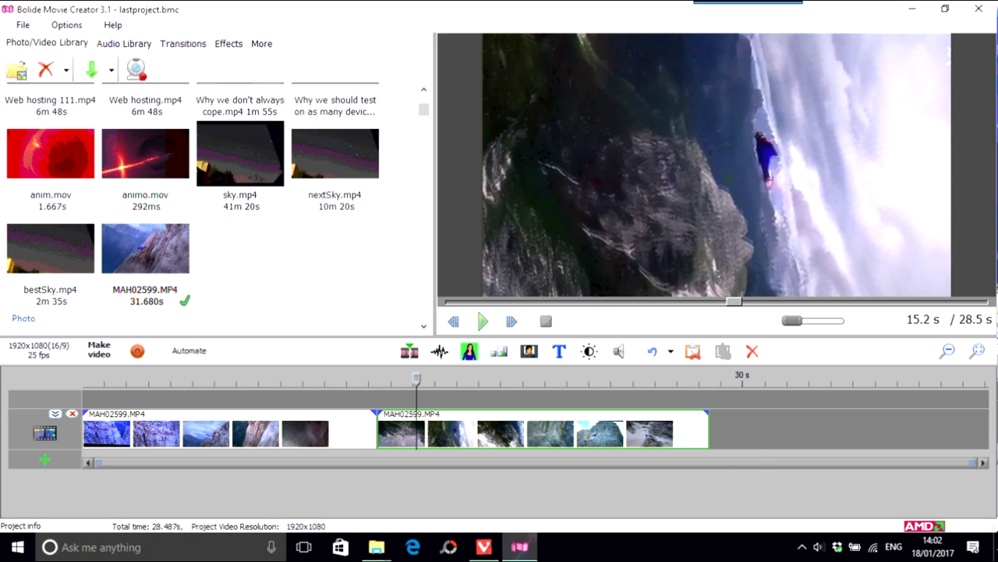
Step: Append bestSky.mp4 after the second MAH02599.MP4 clip, and undo the addition
left_click(50, 261)
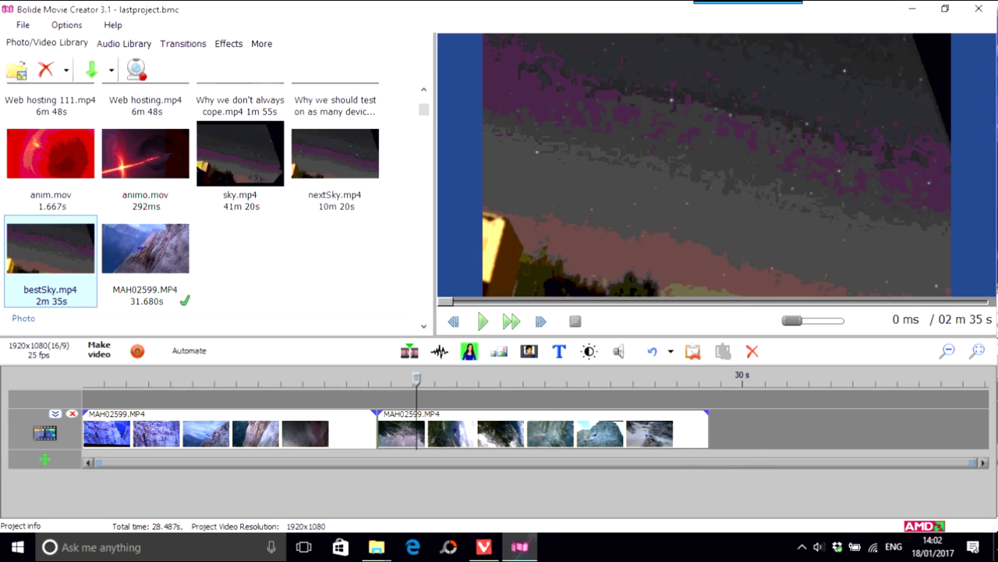
left_click_drag(50, 260, 724, 429)
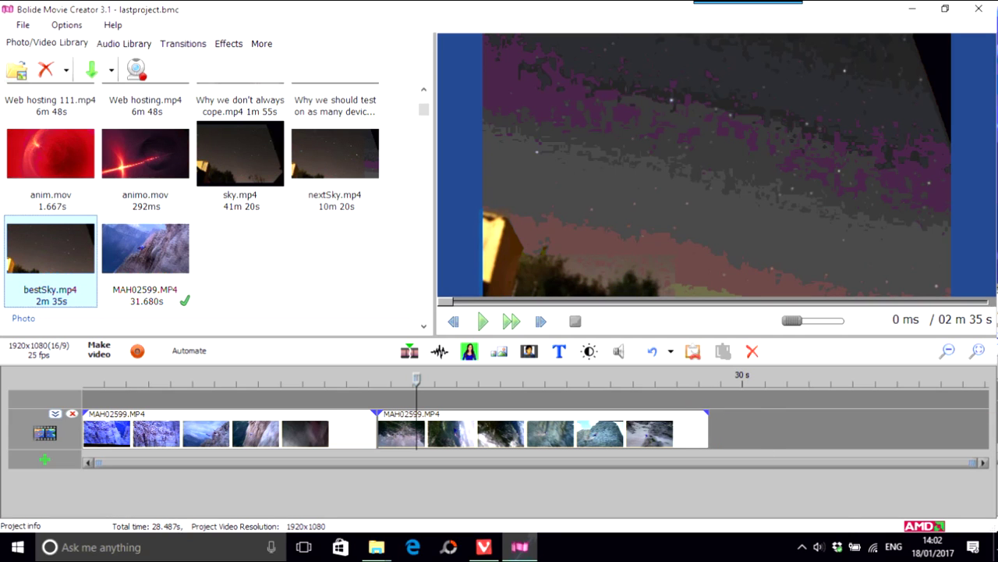
mouse_move(724, 429)
left_mouse_down()
mouse_move(615, 399)
mouse_move(676, 429)
mouse_move(735, 429)
mouse_move(719, 429)
left_mouse_up()
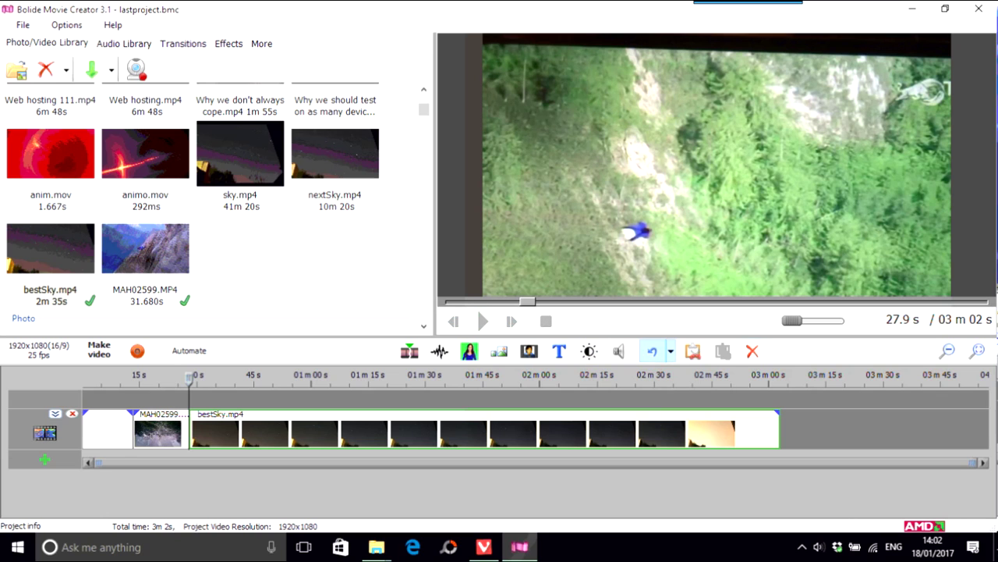
left_click(652, 351)
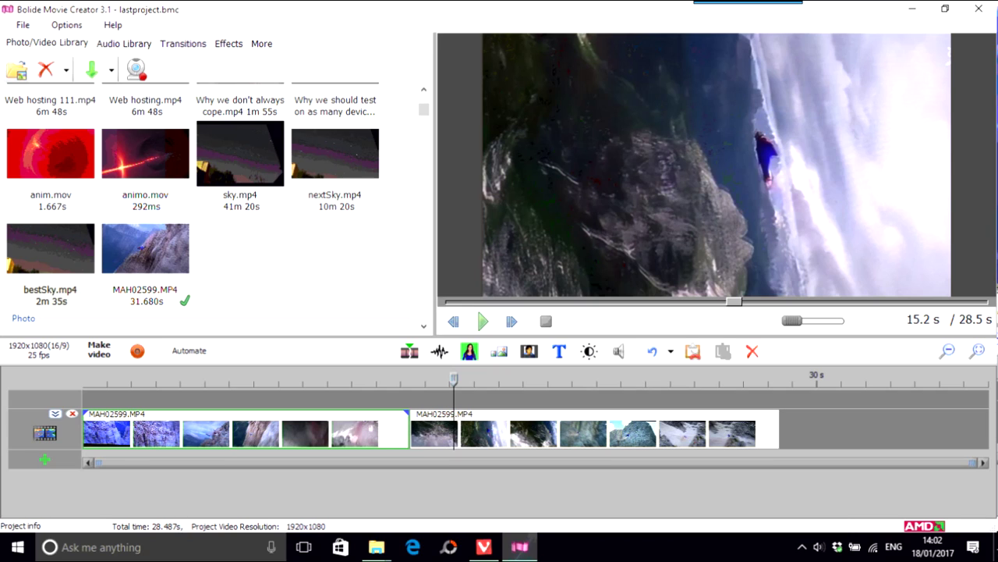
Step: Delete both MAH02599.MP4 clips from the timeline and place sky.mp4 on the emptied video track
key("Delete")
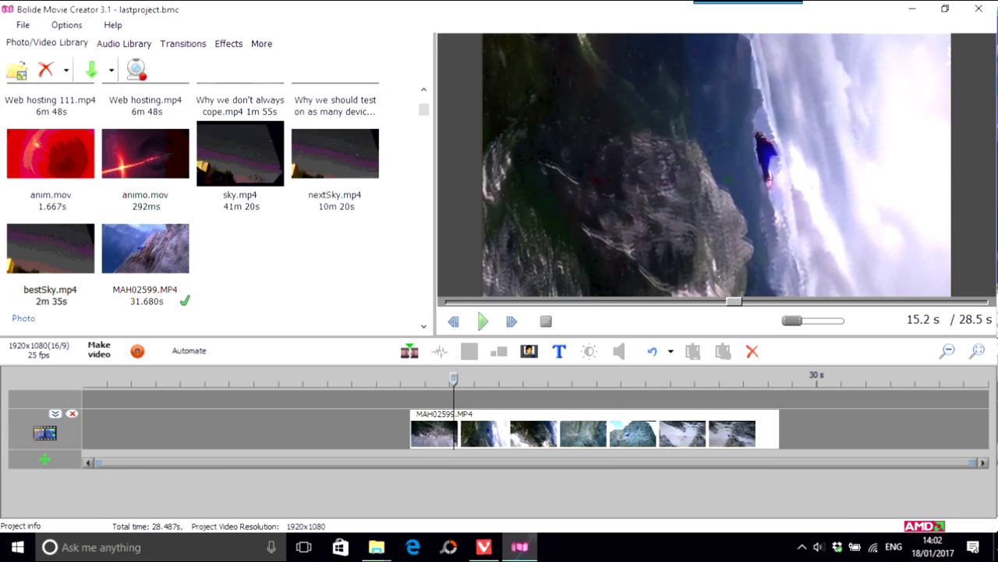
left_click(595, 429)
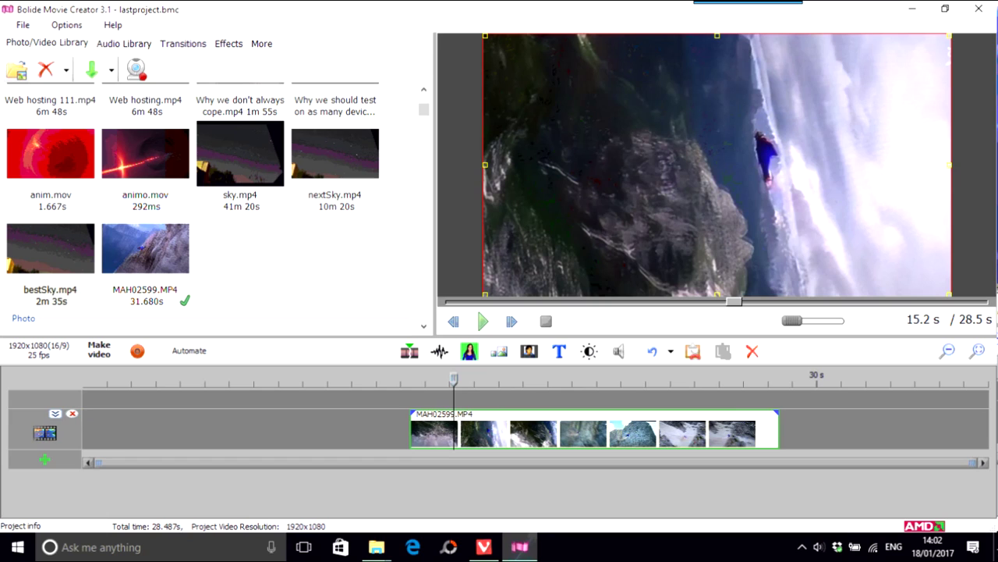
left_click(752, 351)
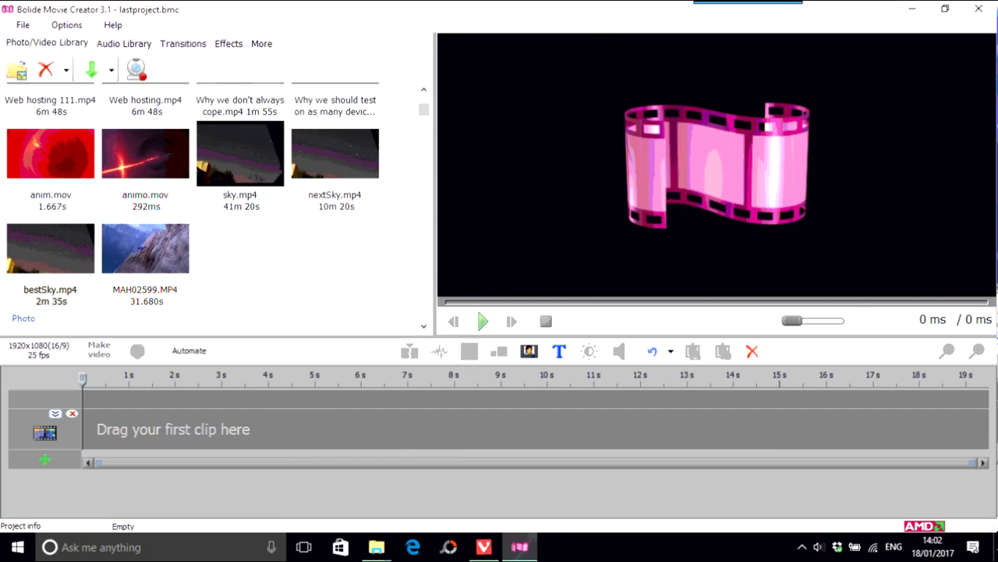
left_click_drag(241, 154, 106, 429)
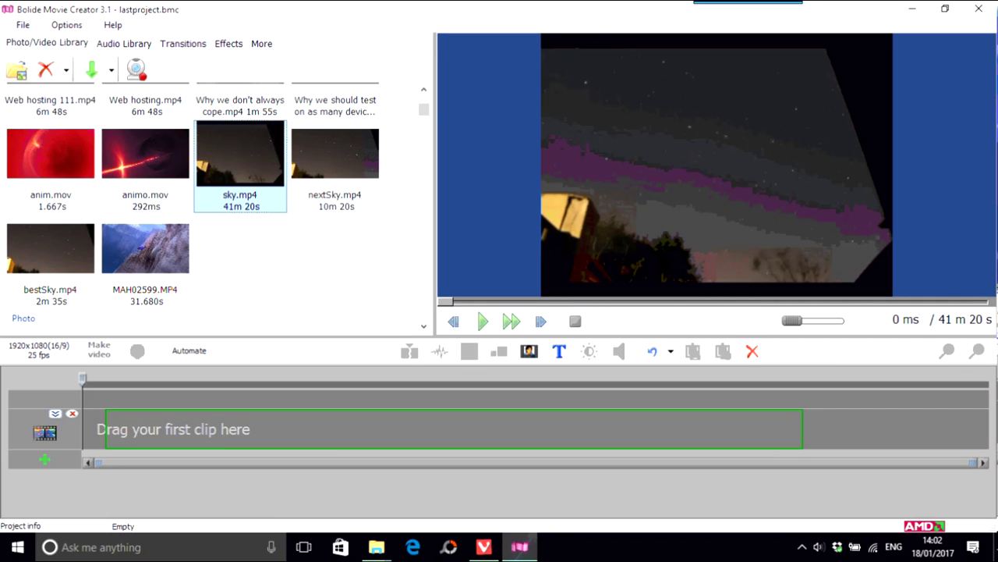
left_click_drag(234, 429, 215, 429)
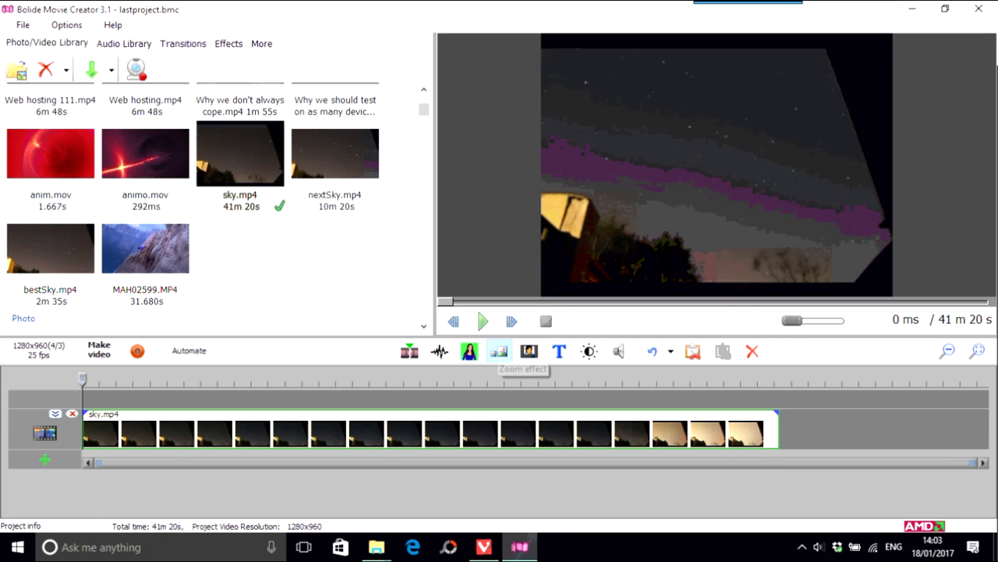
Step: Add a zoom effect to sky.mp4 and enlarge its frame to enclose most of the sky picture without the black borders
left_click(499, 351)
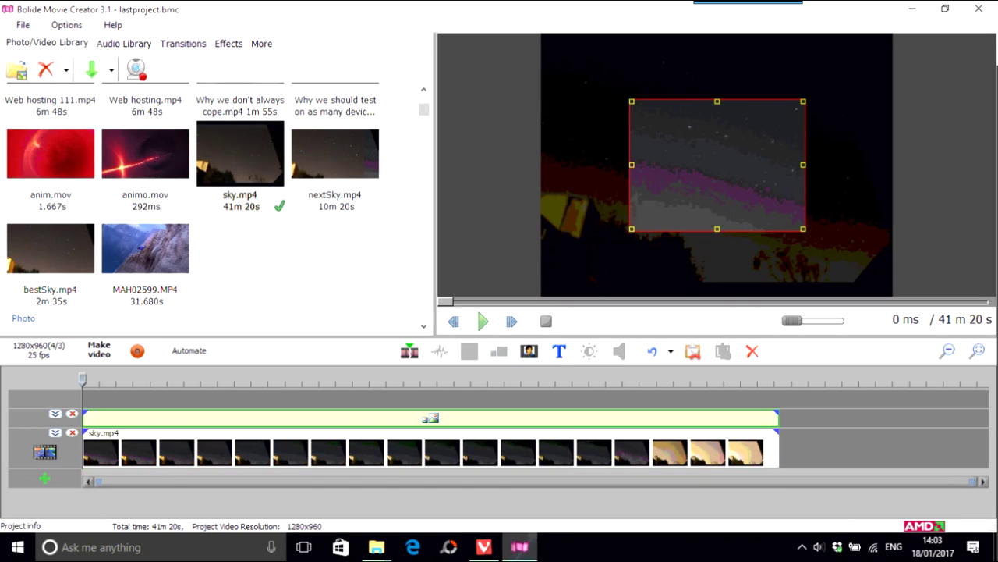
left_click_drag(632, 228, 564, 277)
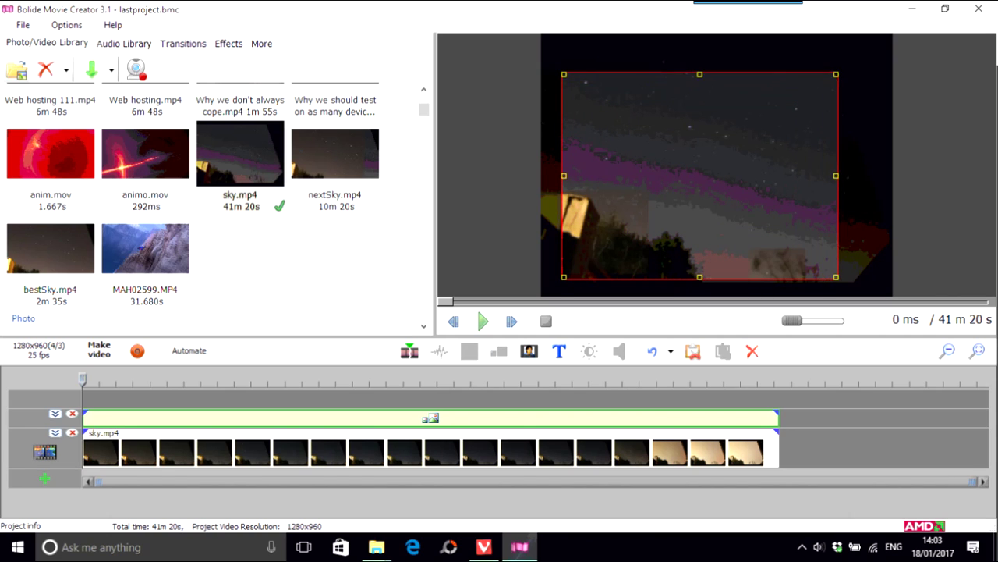
left_click_drag(835, 74, 855, 59)
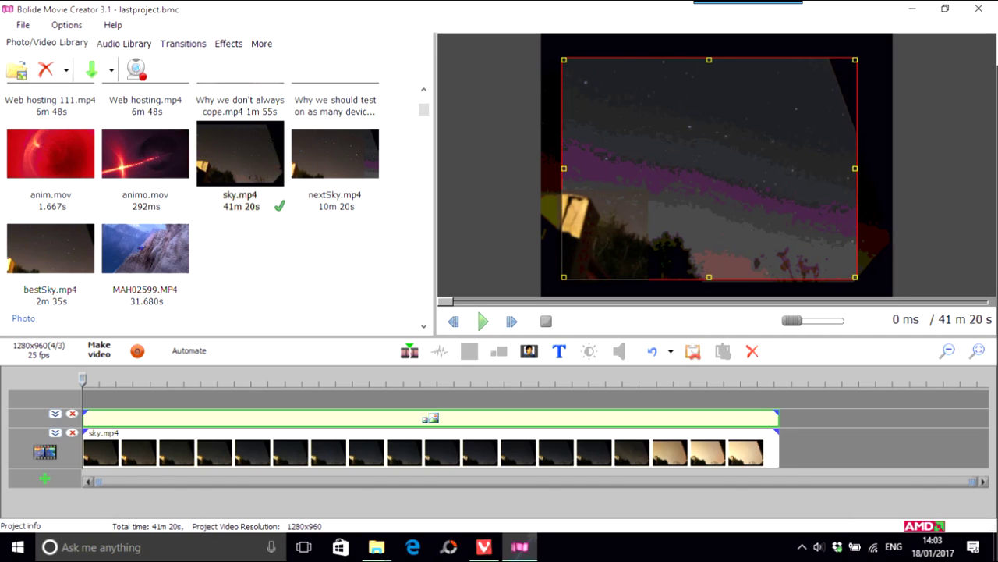
left_click_drag(855, 277, 877, 293)
left_click_drag(721, 177, 714, 168)
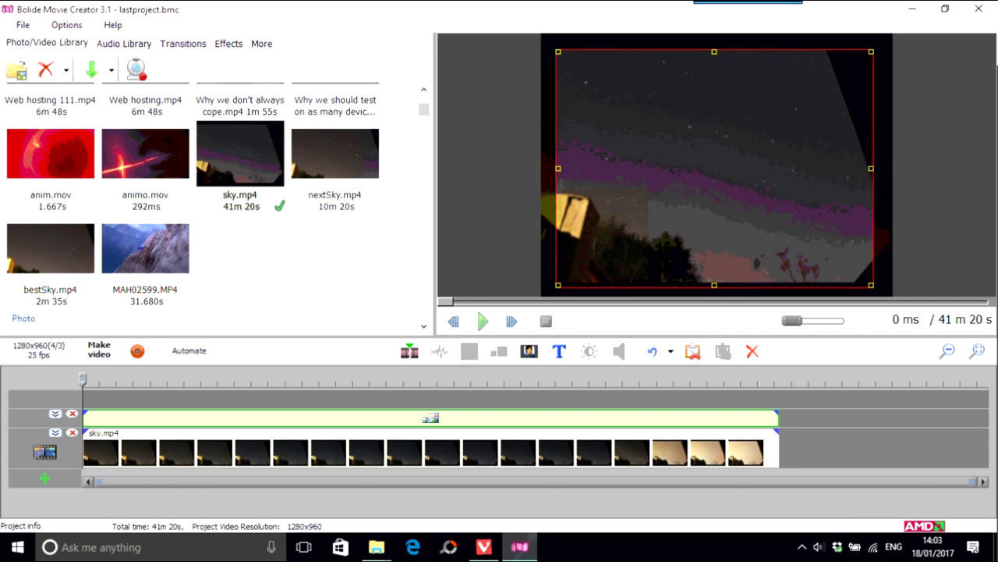
left_click_drag(871, 285, 860, 276)
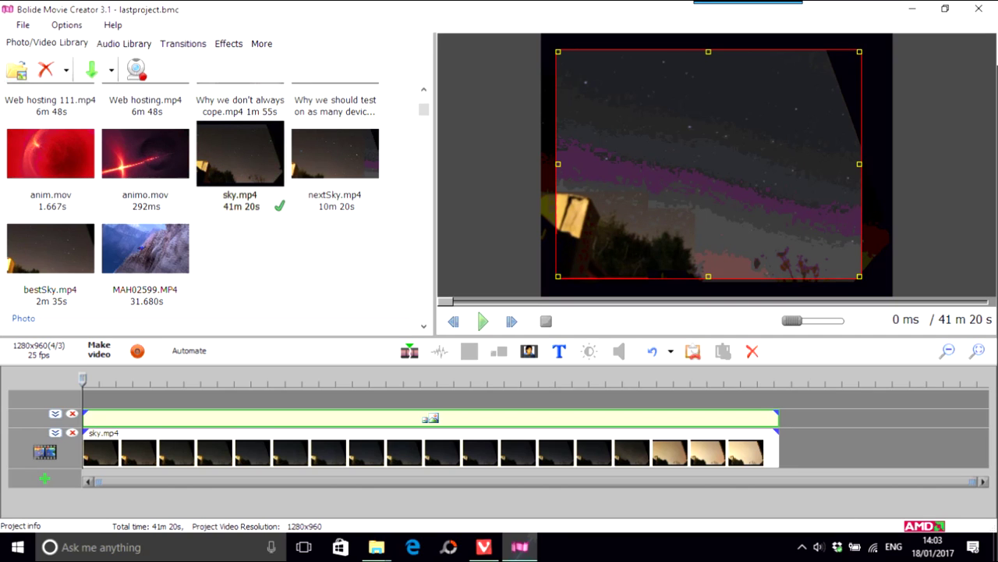
left_click_drag(859, 52, 858, 53)
key("Right")
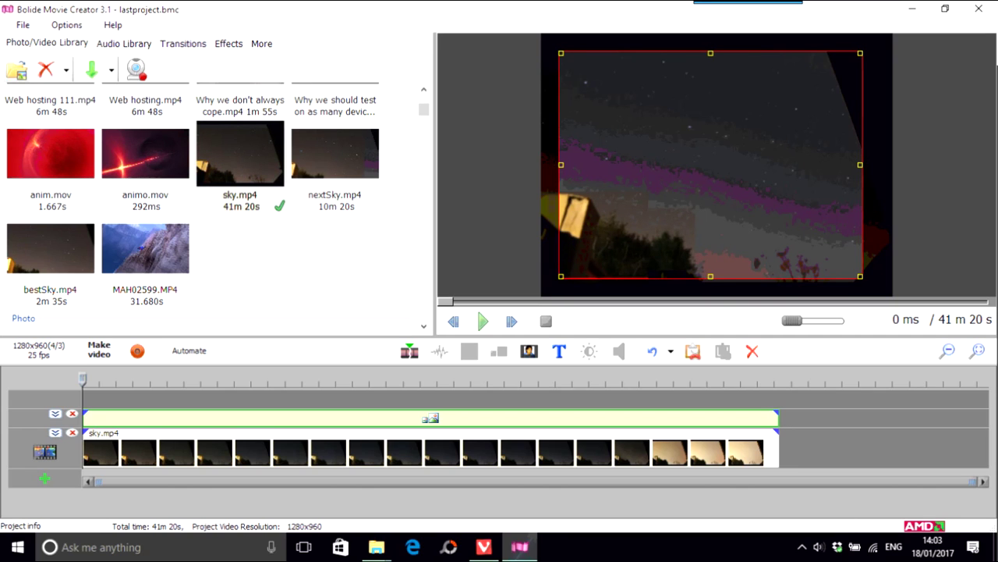
key("Up")
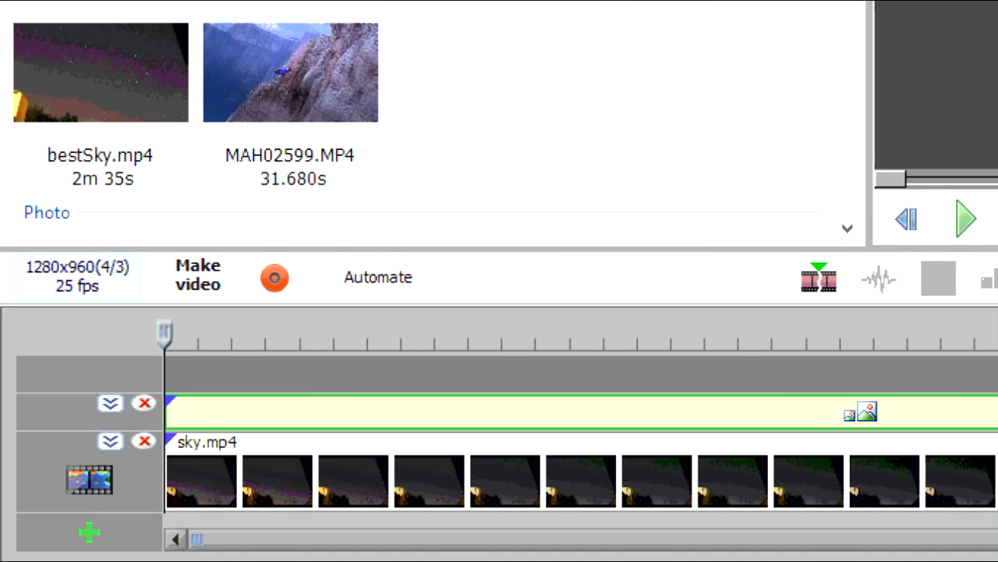
Step: Set the project format to 1280x720 (30 fps) 16:9, and shrink and reposition the sky.mp4 picture within the frame
left_click(77, 276)
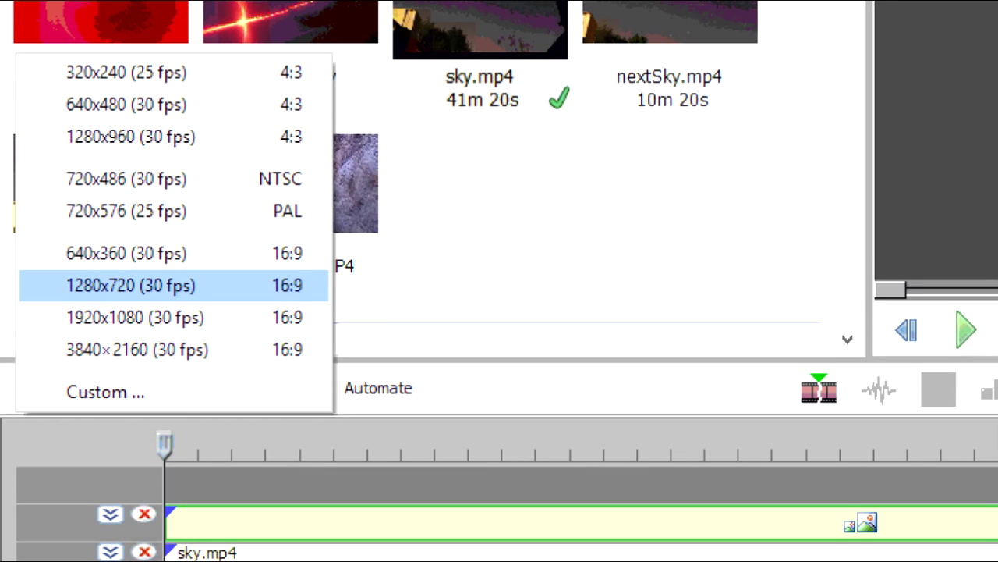
left_click(130, 285)
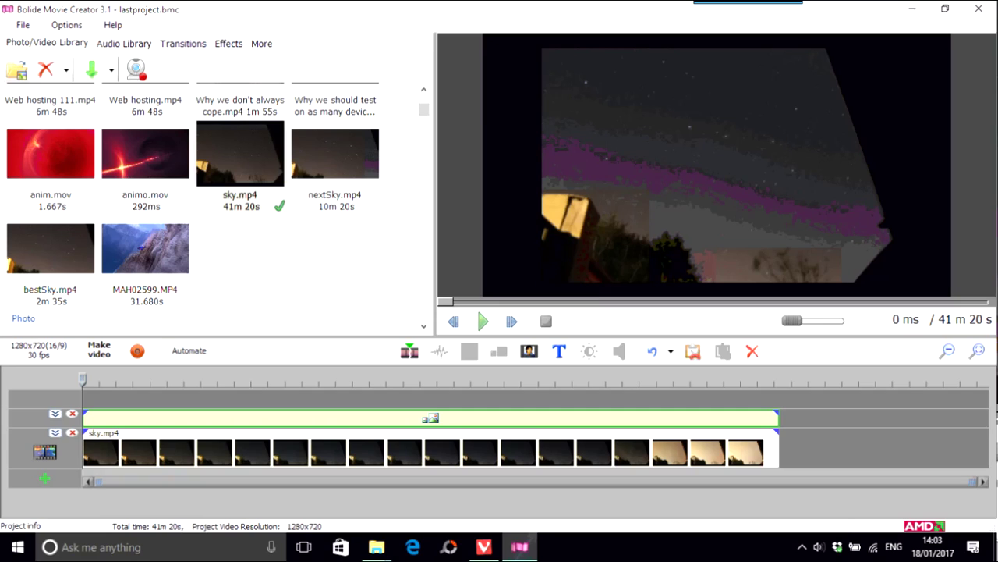
left_click(519, 453)
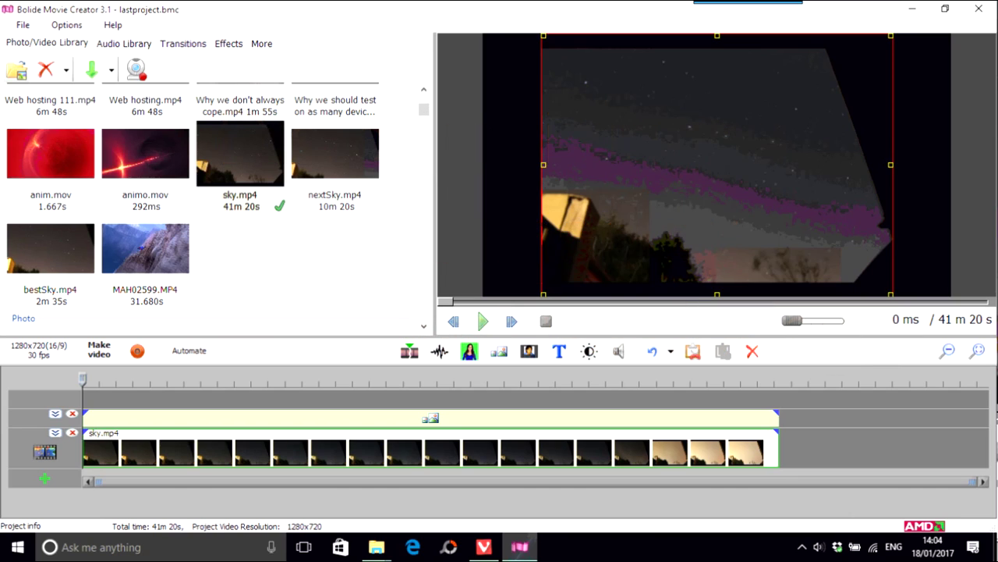
left_click_drag(890, 35, 855, 63)
left_click_drag(698, 178, 706, 173)
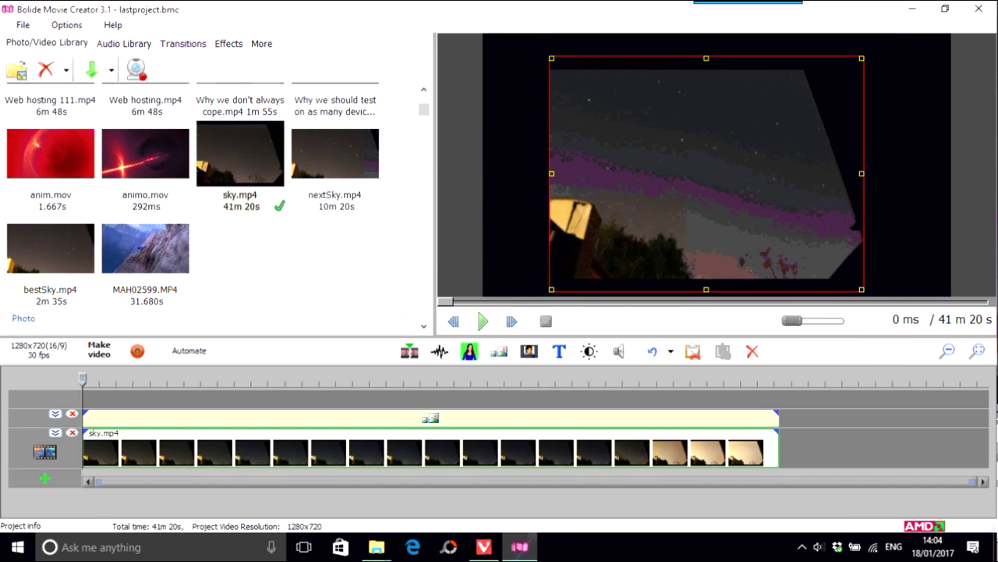
Step: Delete the existing zoom effect above sky.mp4 and reselect the clip
left_click(430, 418)
key("Delete")
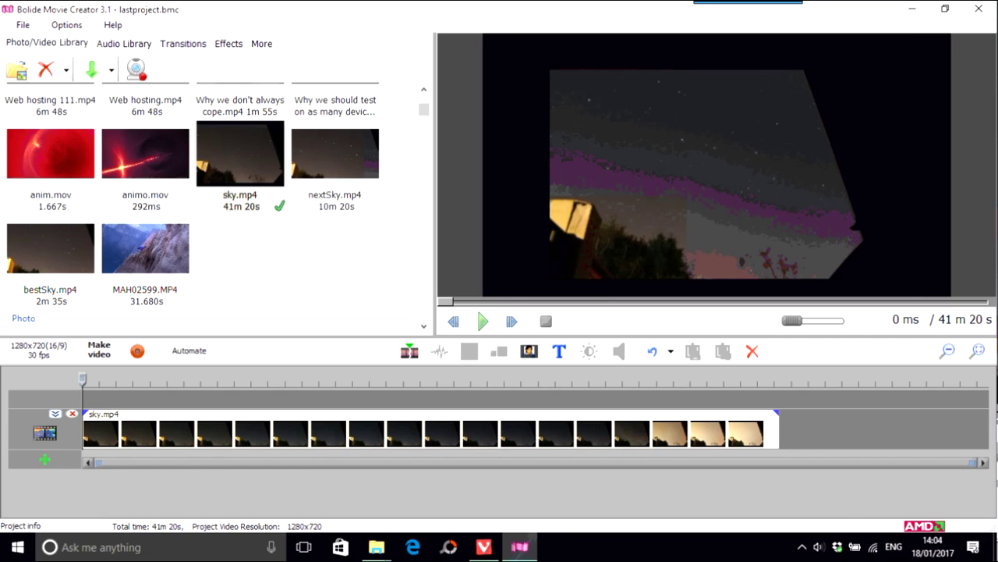
right_click(519, 425)
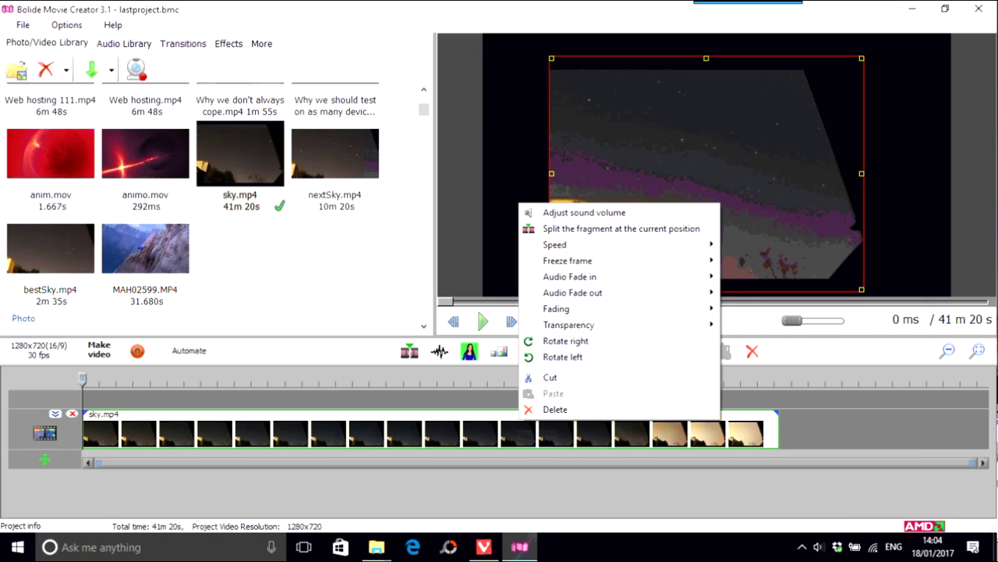
key("Escape")
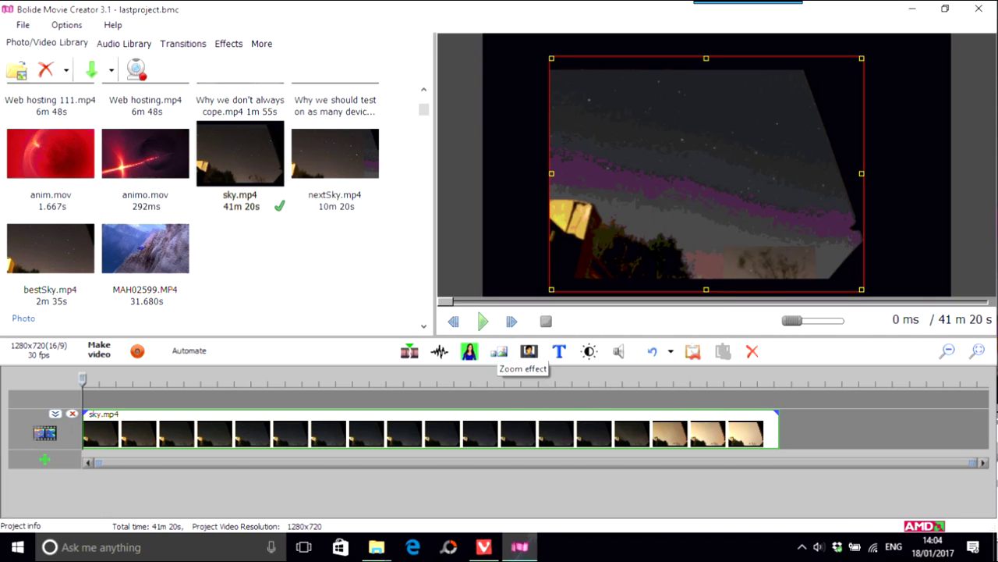
Step: Add a new zoom effect to sky.mp4, then enlarge and position its 16:9 frame over most of the sky picture
left_click(499, 351)
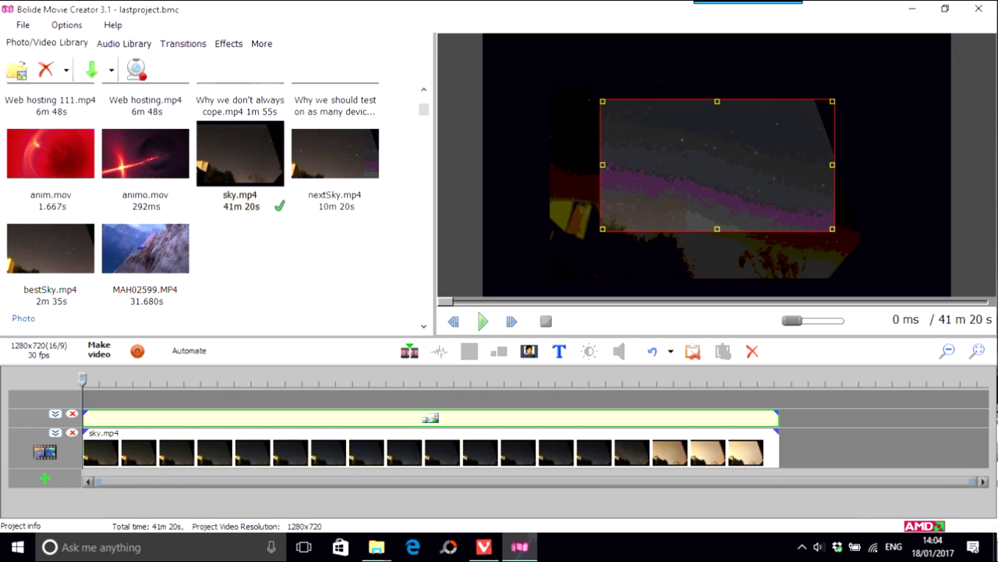
left_click_drag(832, 229, 866, 248)
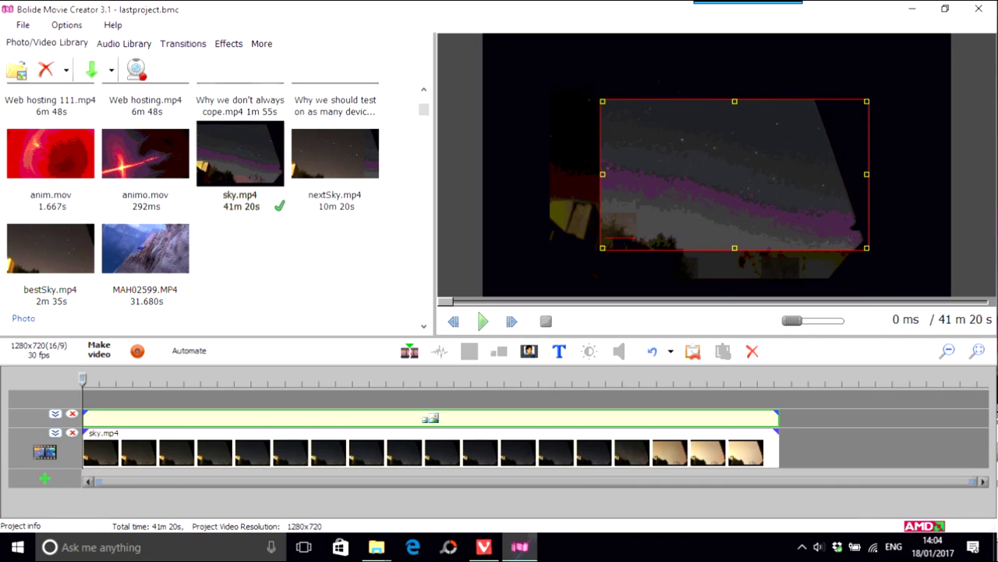
left_click_drag(735, 174, 689, 173)
left_click_drag(819, 101, 884, 64)
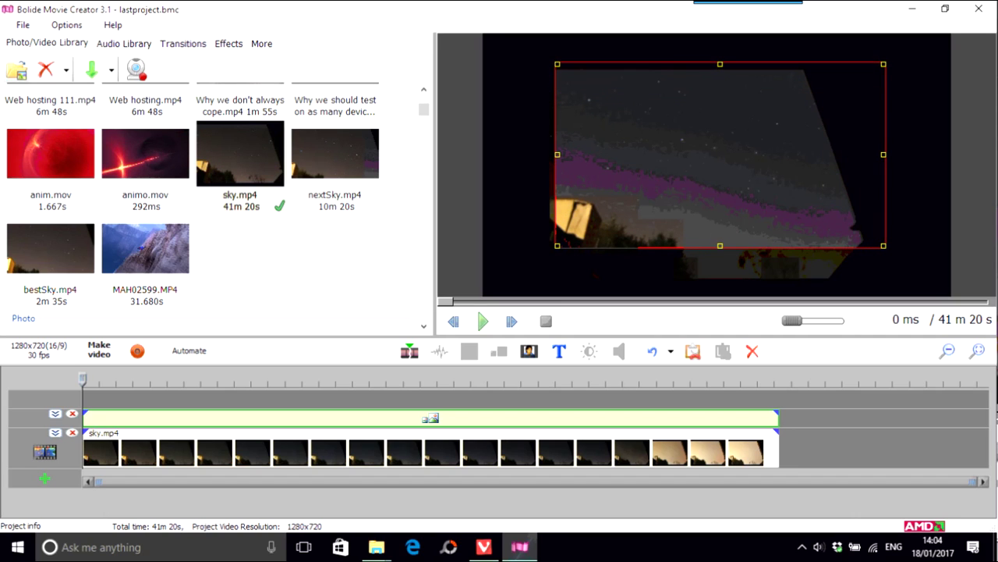
left_click_drag(720, 154, 713, 163)
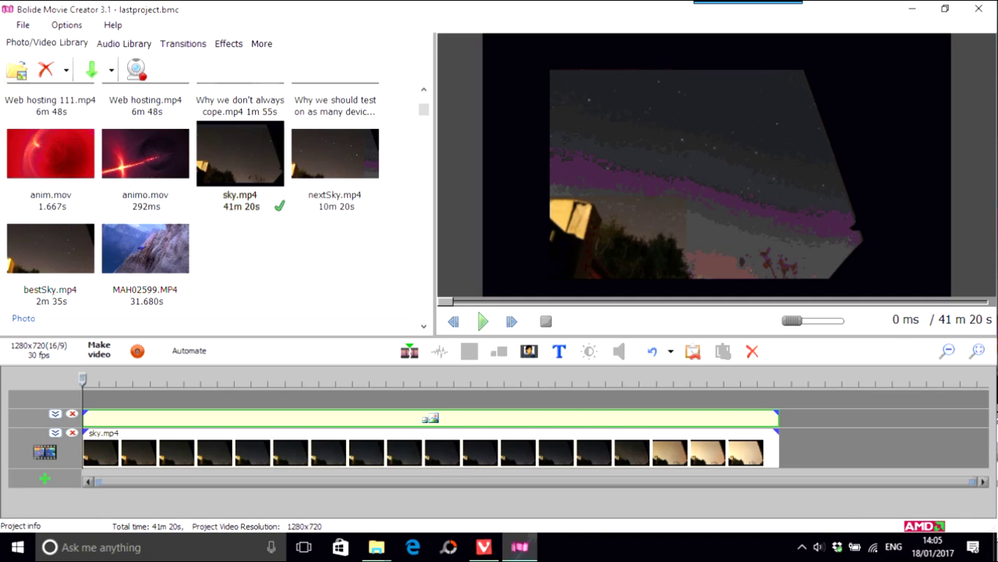
Step: Add a text title over sky.mp4 with the first line "This is a test video", and move it to the upper middle of the picture
left_click(439, 451)
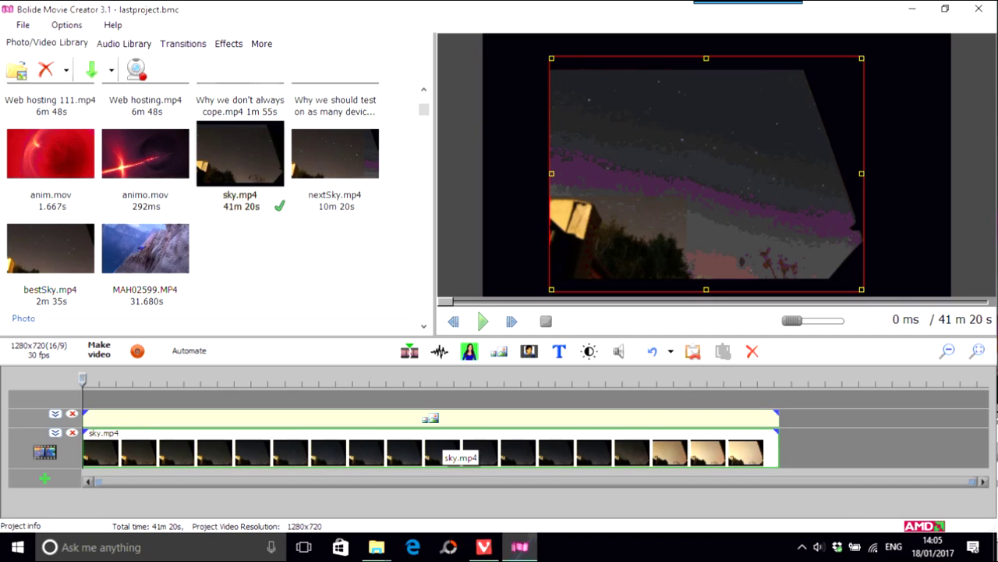
left_click(558, 351)
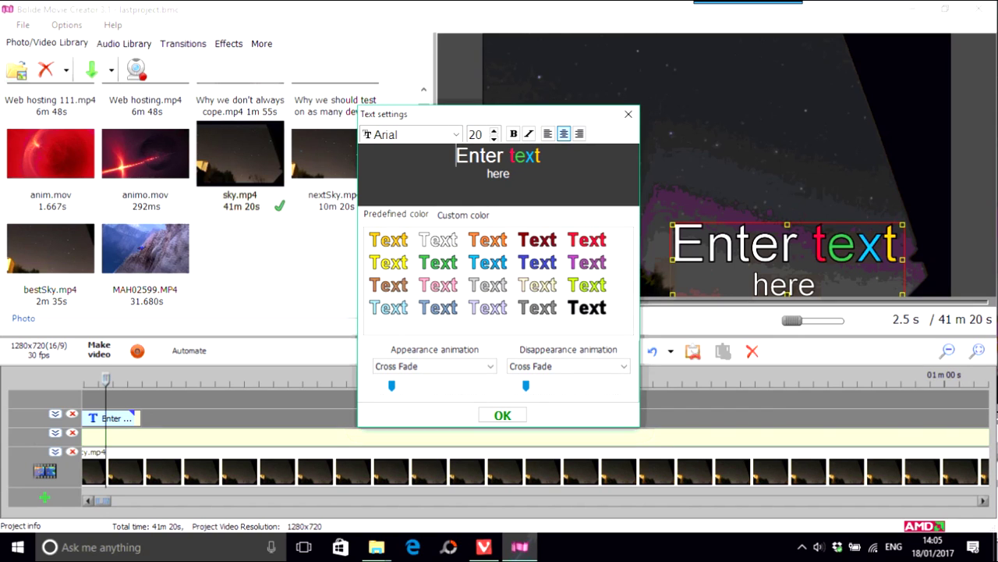
left_click_drag(535, 156, 457, 156)
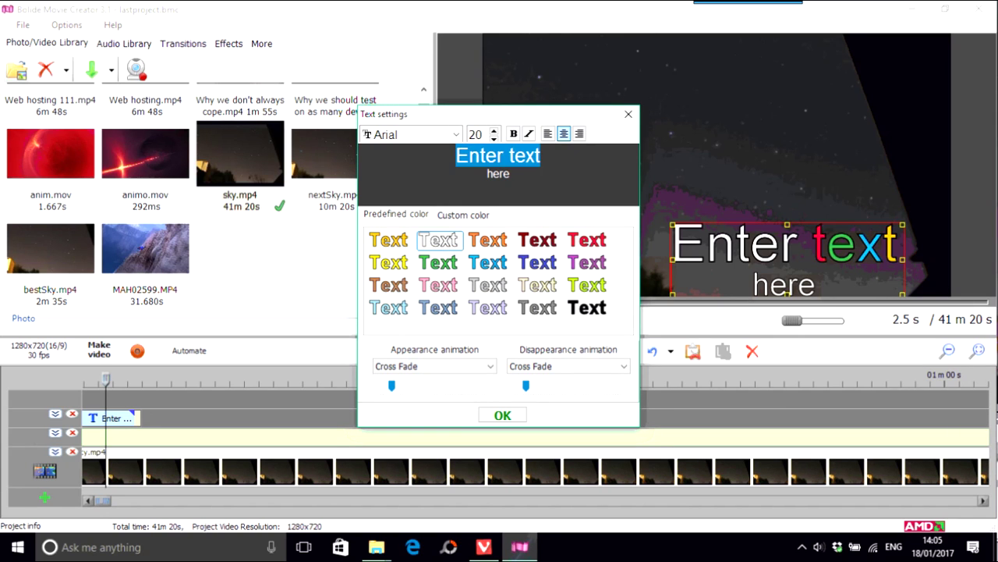
type("This ")
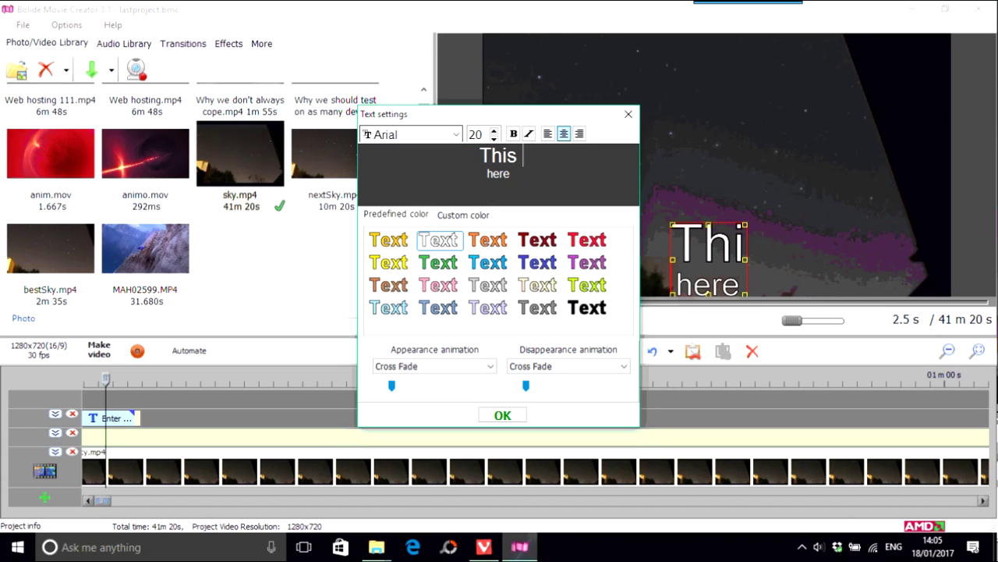
type("is a te")
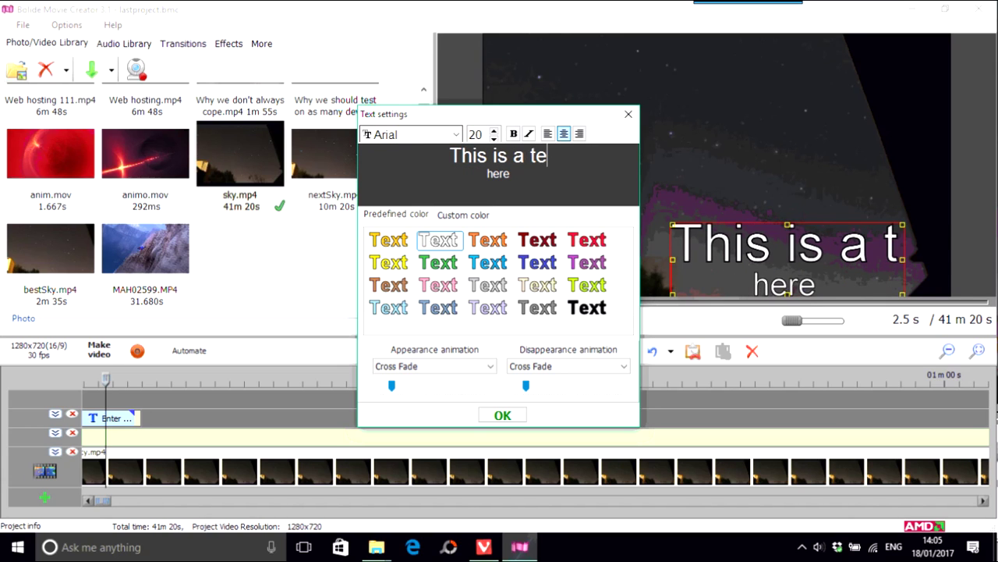
type("st video")
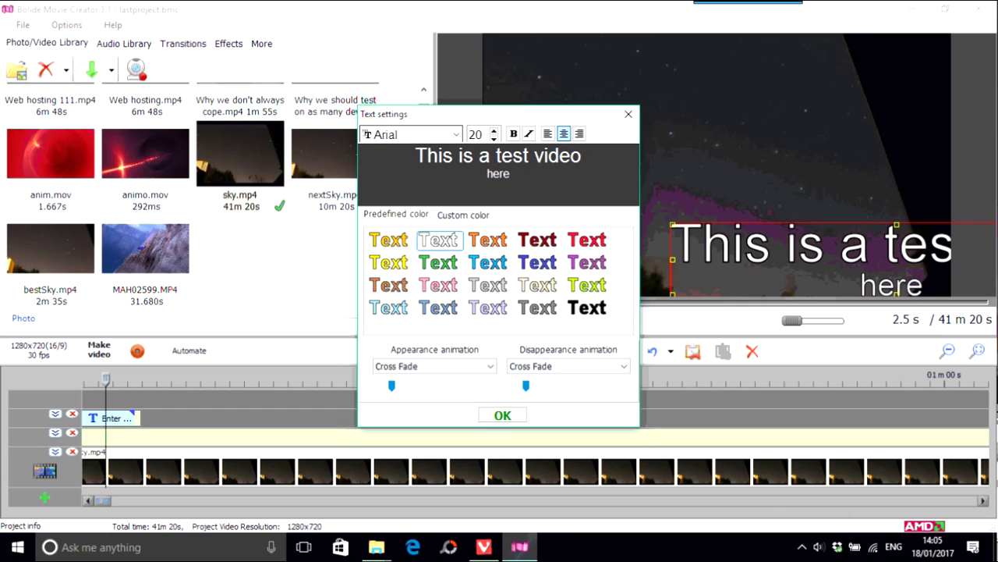
left_click(502, 415)
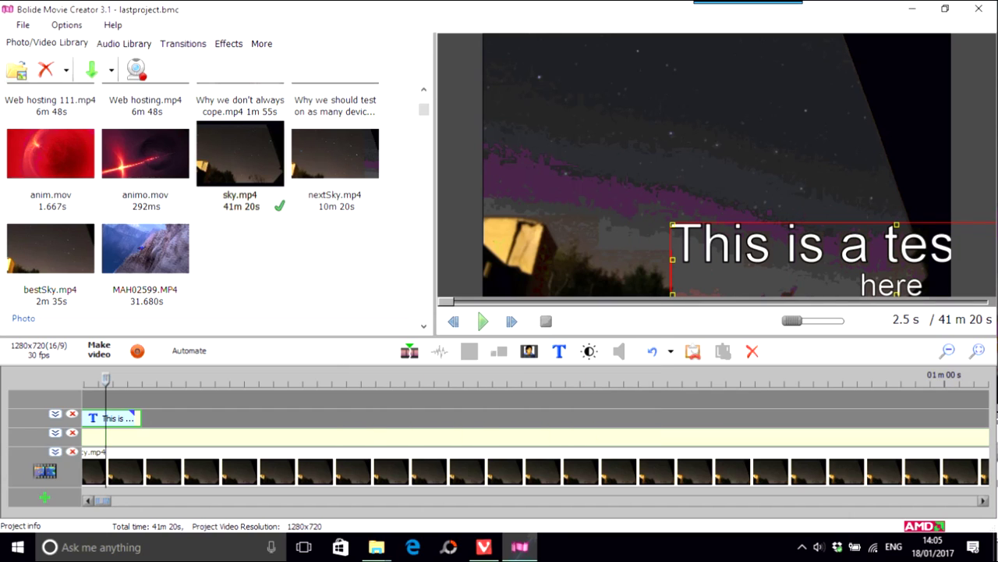
left_click_drag(811, 257, 620, 148)
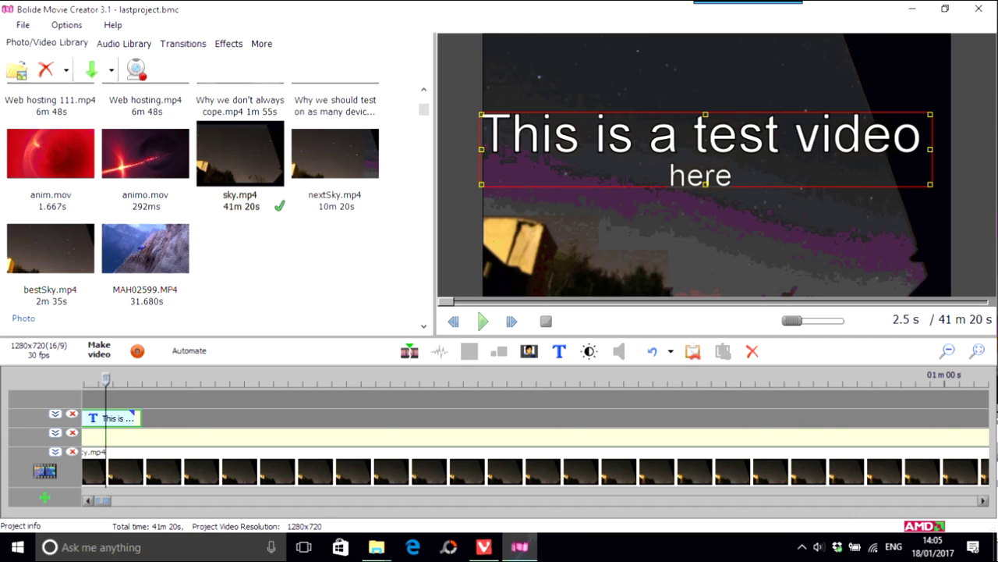
Step: Examine the editing options for the sky.mp4 clip, such as speed and freeze frame, and its brightness, contrast and saturation settings
left_click(536, 436)
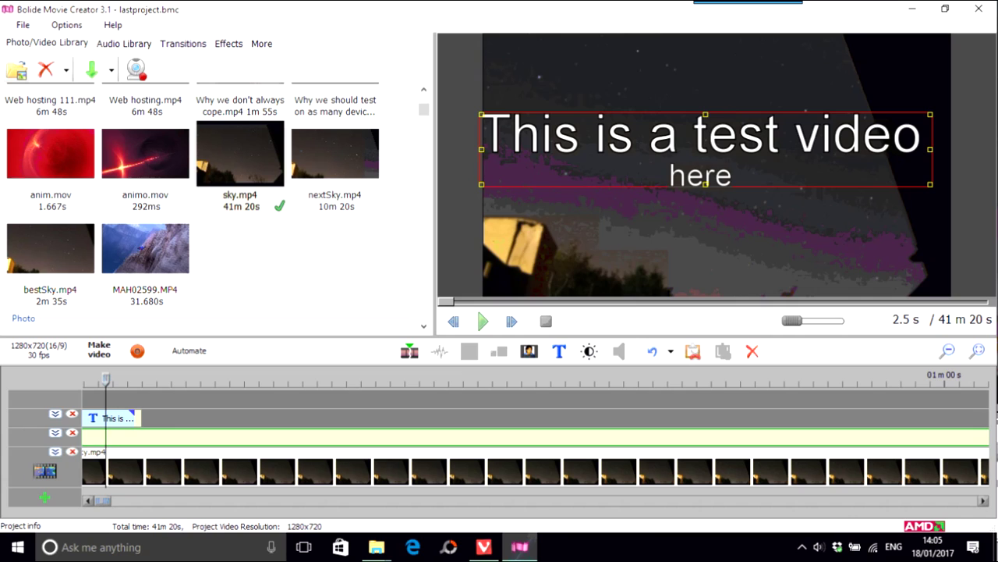
right_click(557, 138)
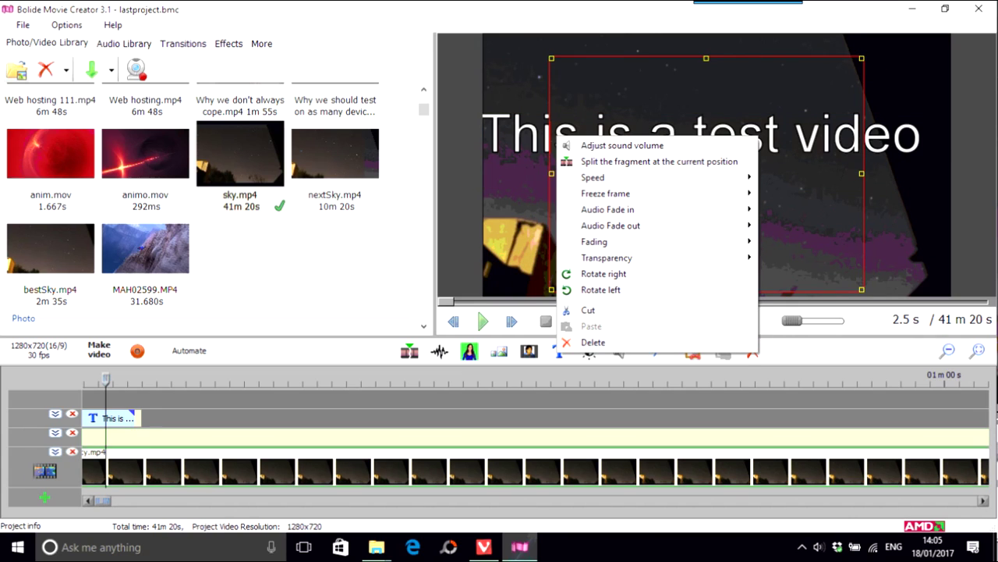
left_click(241, 154)
right_click(631, 467)
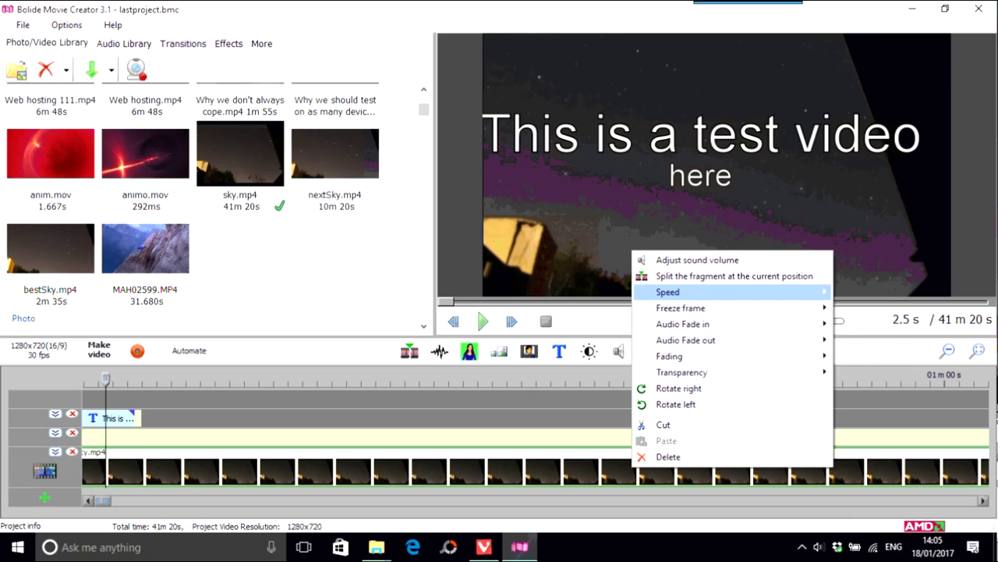
mouse_move(668, 292)
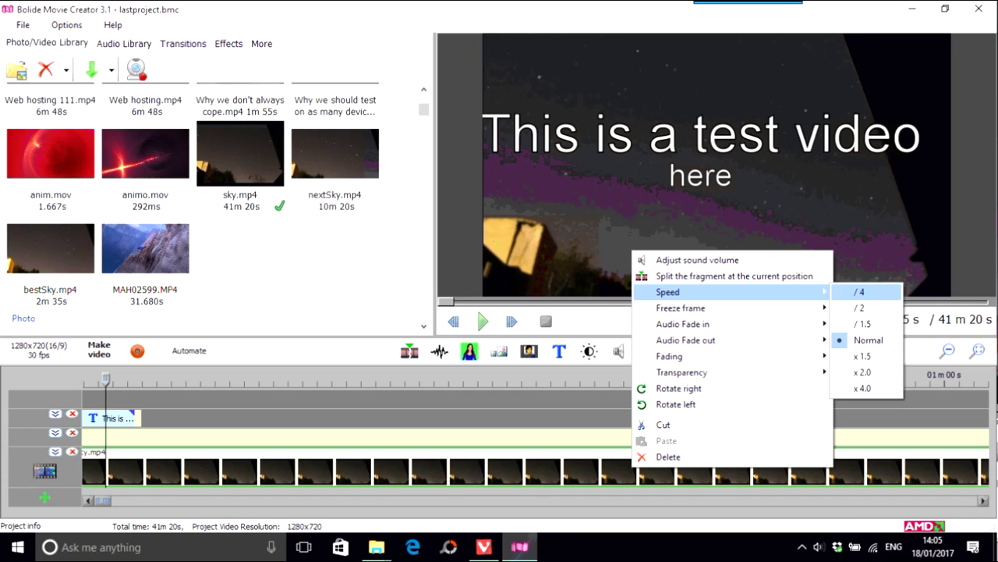
mouse_move(680, 307)
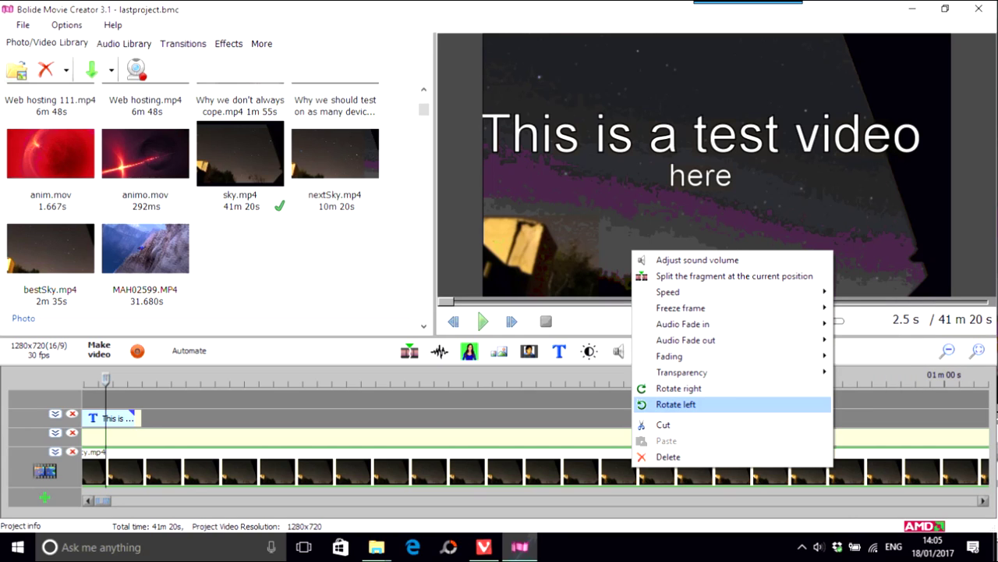
mouse_move(682, 372)
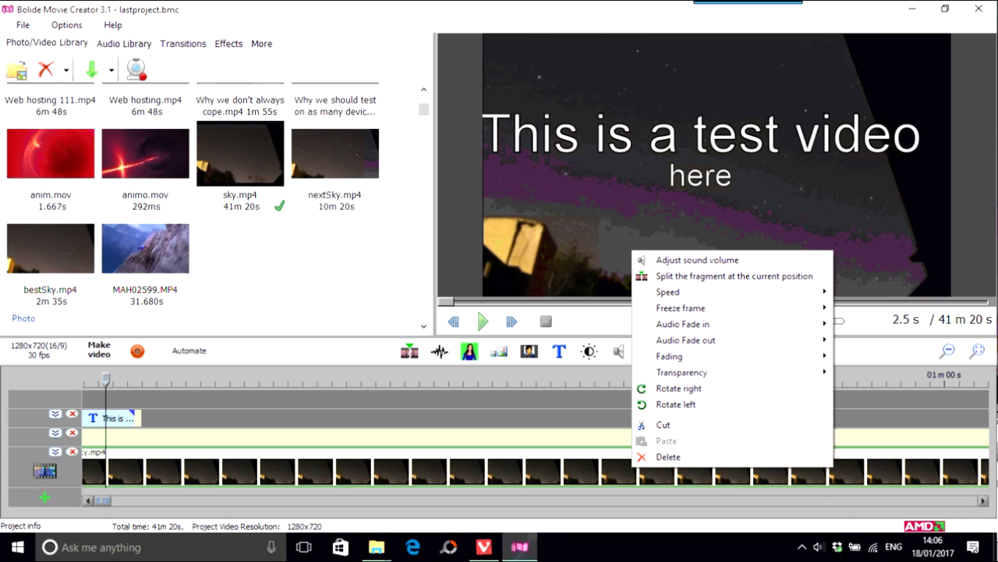
key("Escape")
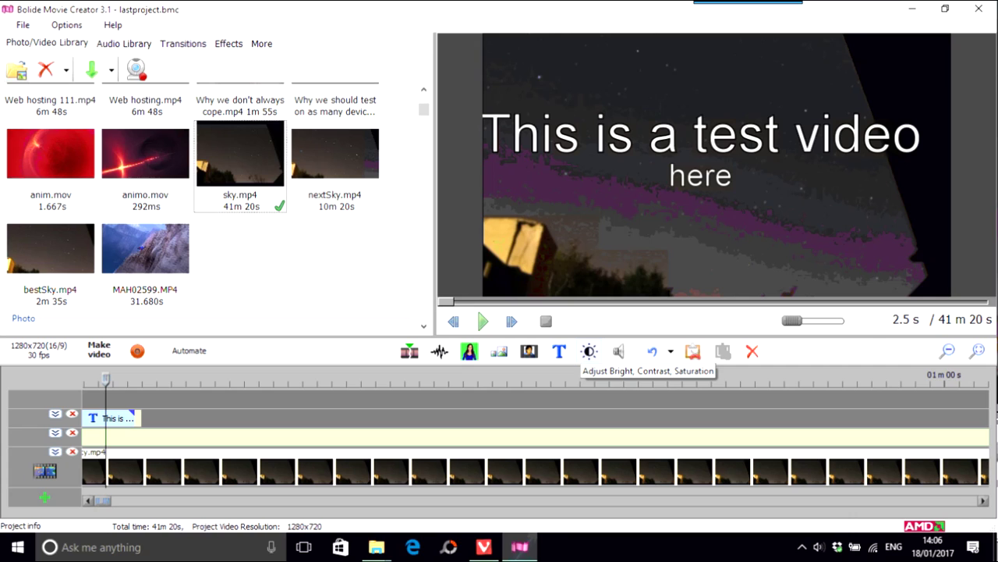
left_click(589, 351)
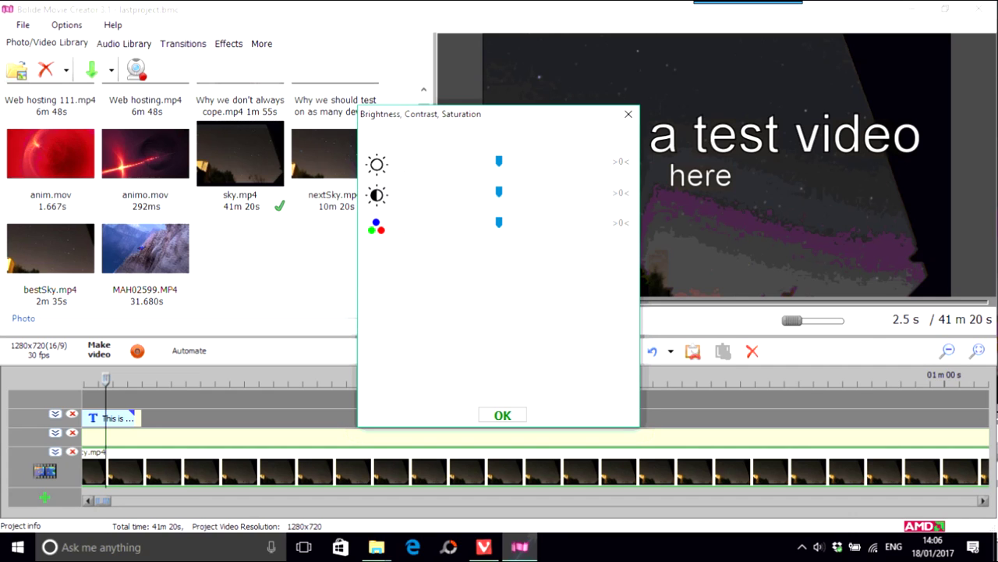
left_click(502, 415)
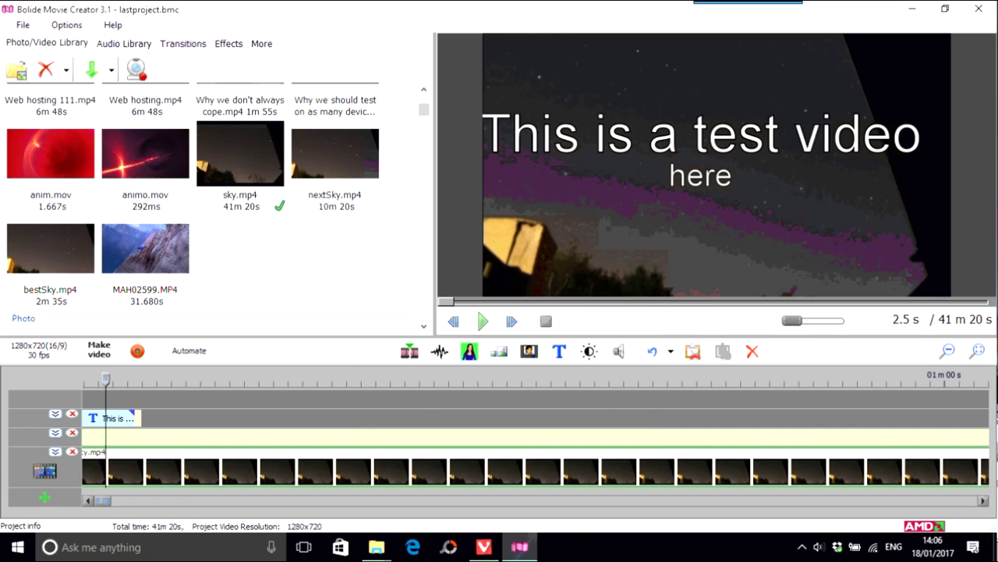